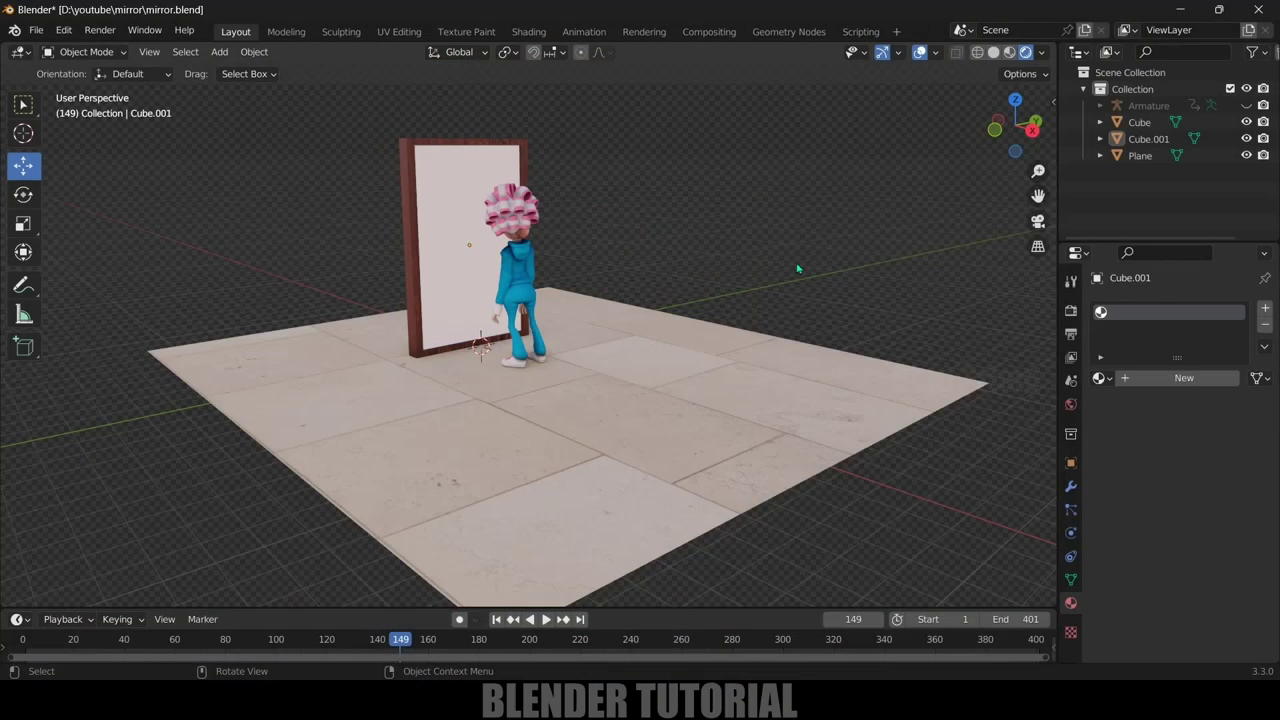
Play the character animation and view the mirror and character from the side
{"action": "middle_click_drag", "start_coordinate": [847, 274], "coordinate": [850, 272]}
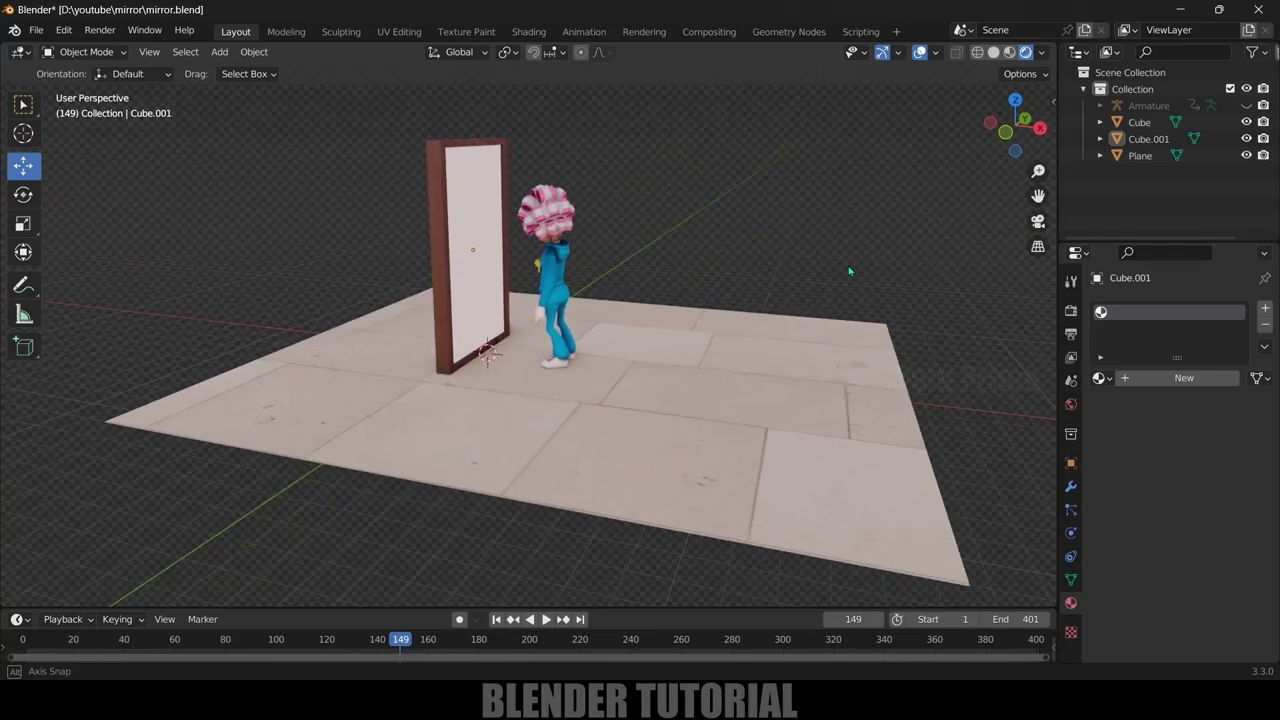
{"action": "scroll", "coordinate": [752, 306], "scroll_direction": "up", "scroll_amount": 2}
{"action": "middle_click_drag", "start_coordinate": [735, 328], "coordinate": [797, 317]}
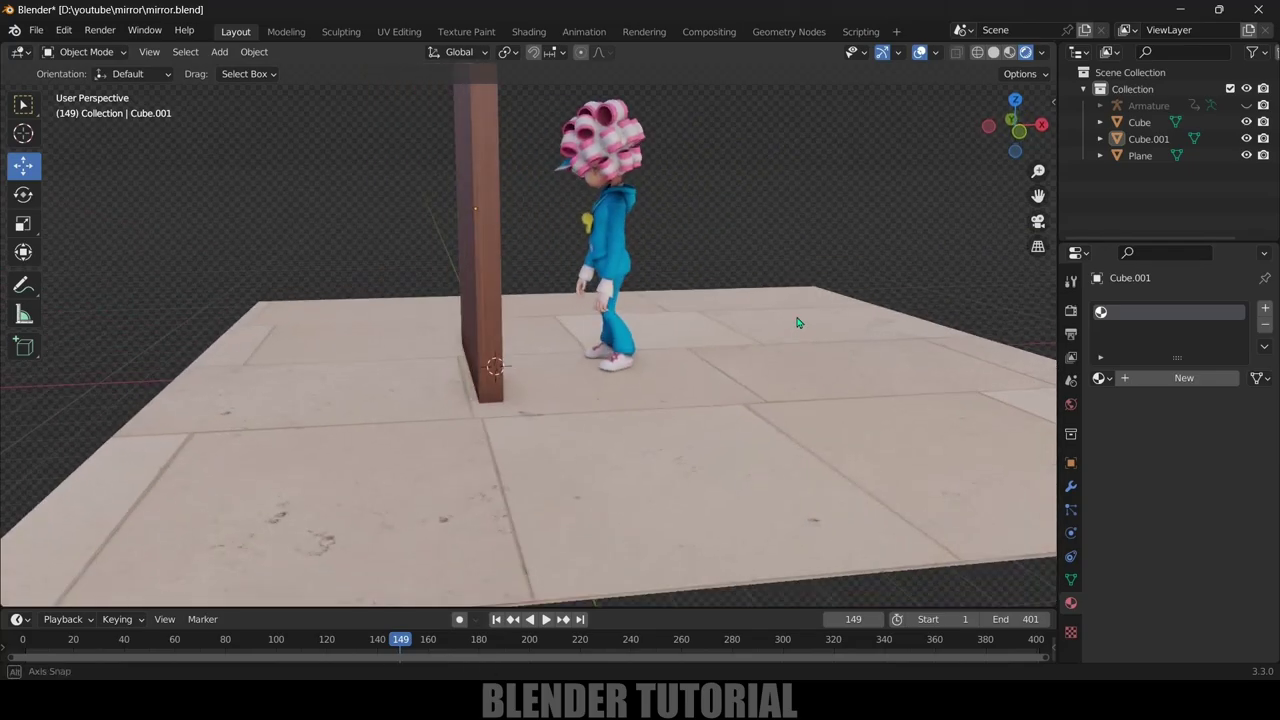
{"action": "left_click", "coordinate": [546, 619]}
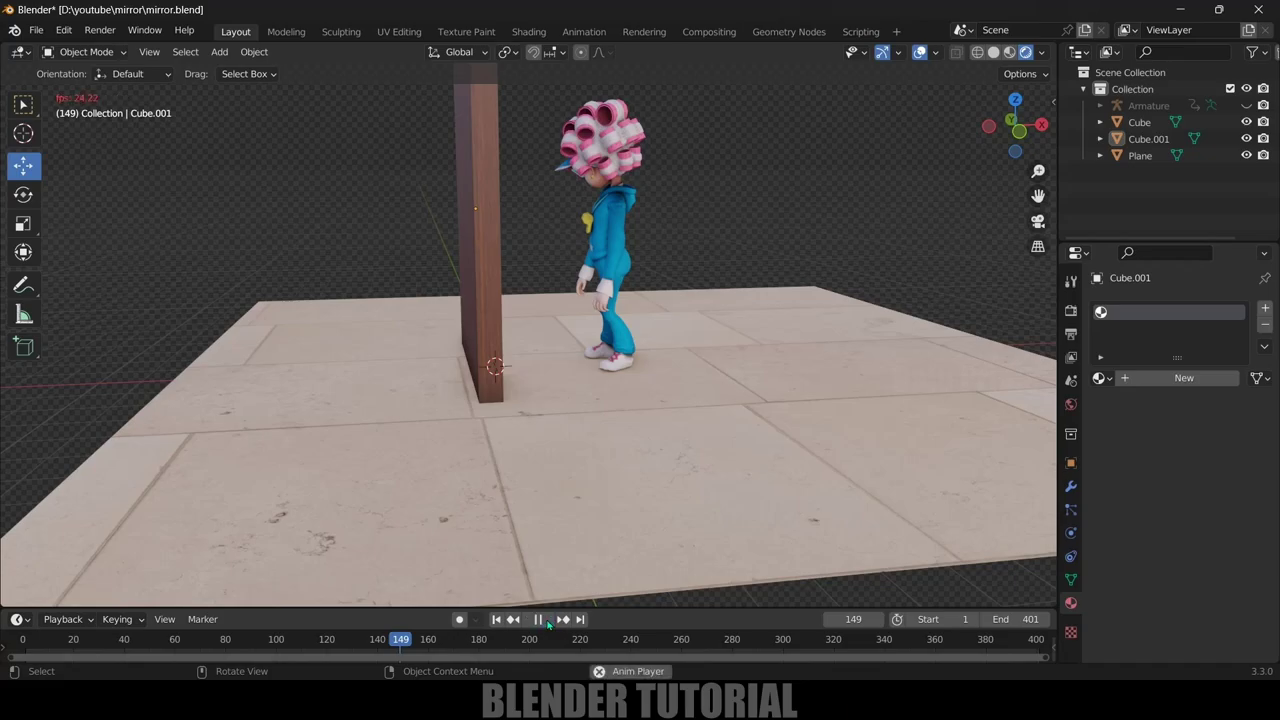
{"action": "middle_click_drag", "start_coordinate": [766, 451], "coordinate": [683, 456]}
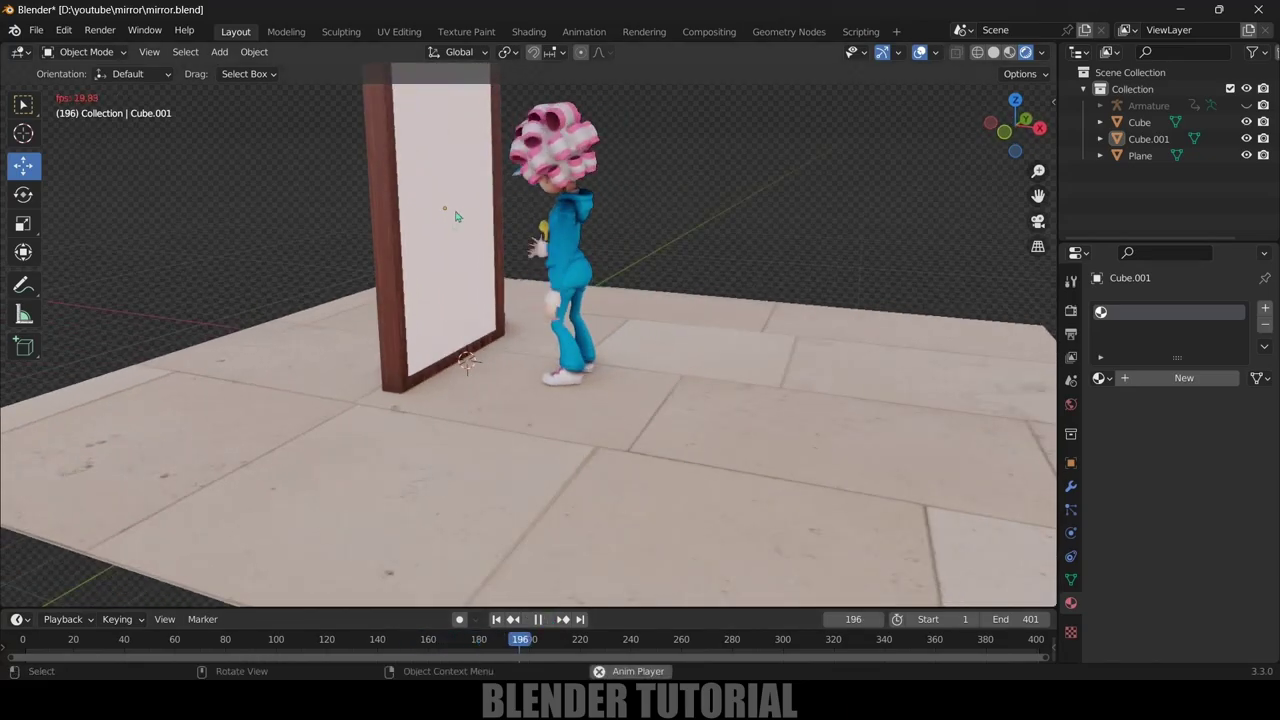
{"action": "left_click", "coordinate": [538, 619]}
{"action": "left_click", "coordinate": [480, 218]}
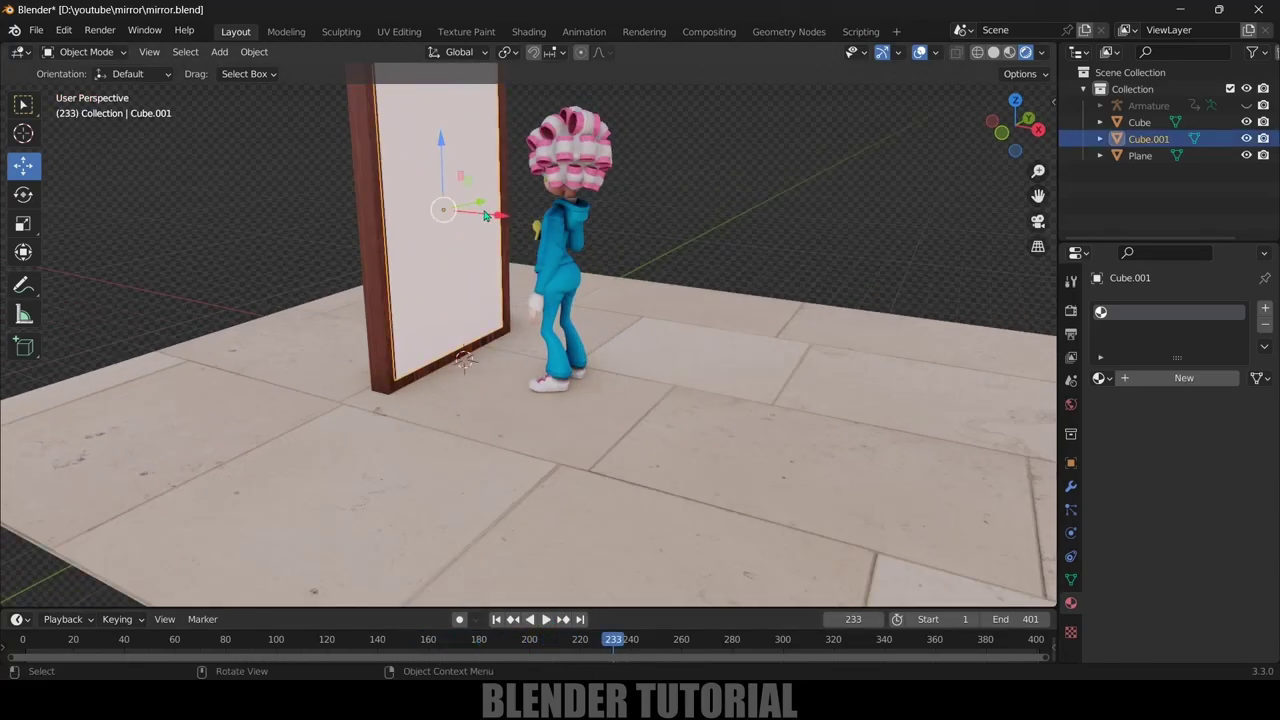
{"action": "left_click_drag", "start_coordinate": [484, 215], "coordinate": [491, 229]}
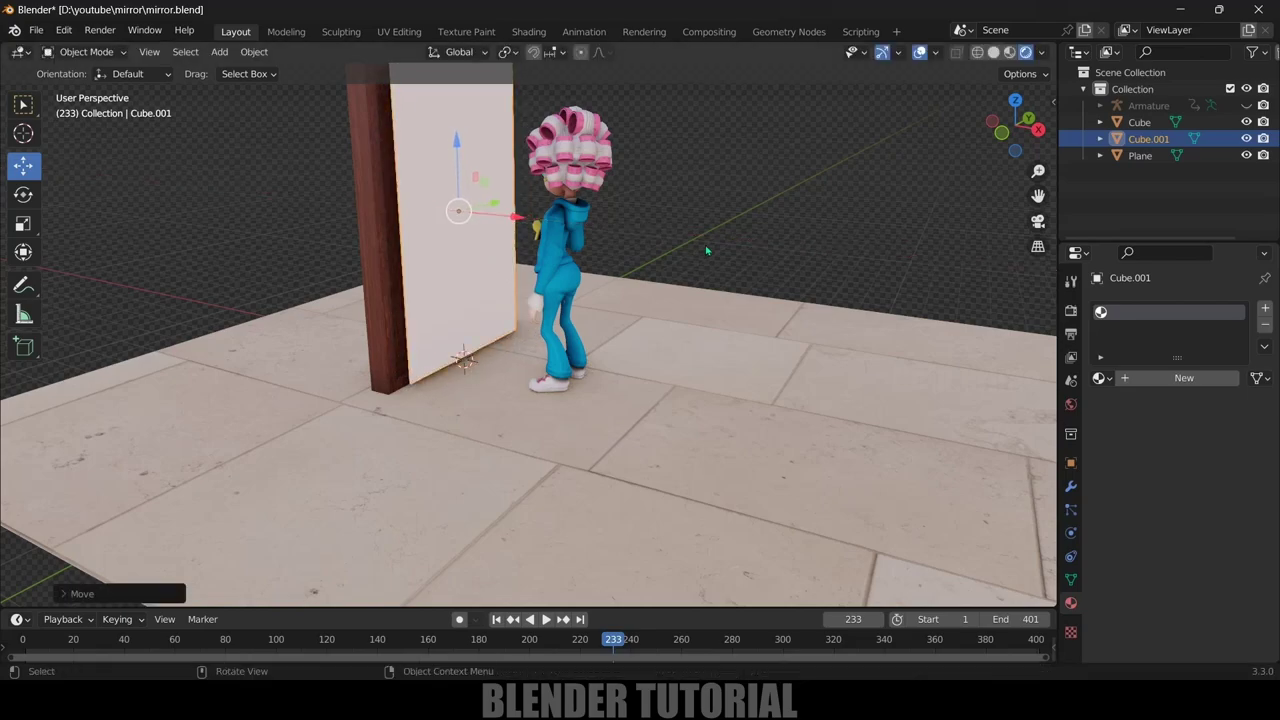
{"action": "key", "text": "ctrl+z"}
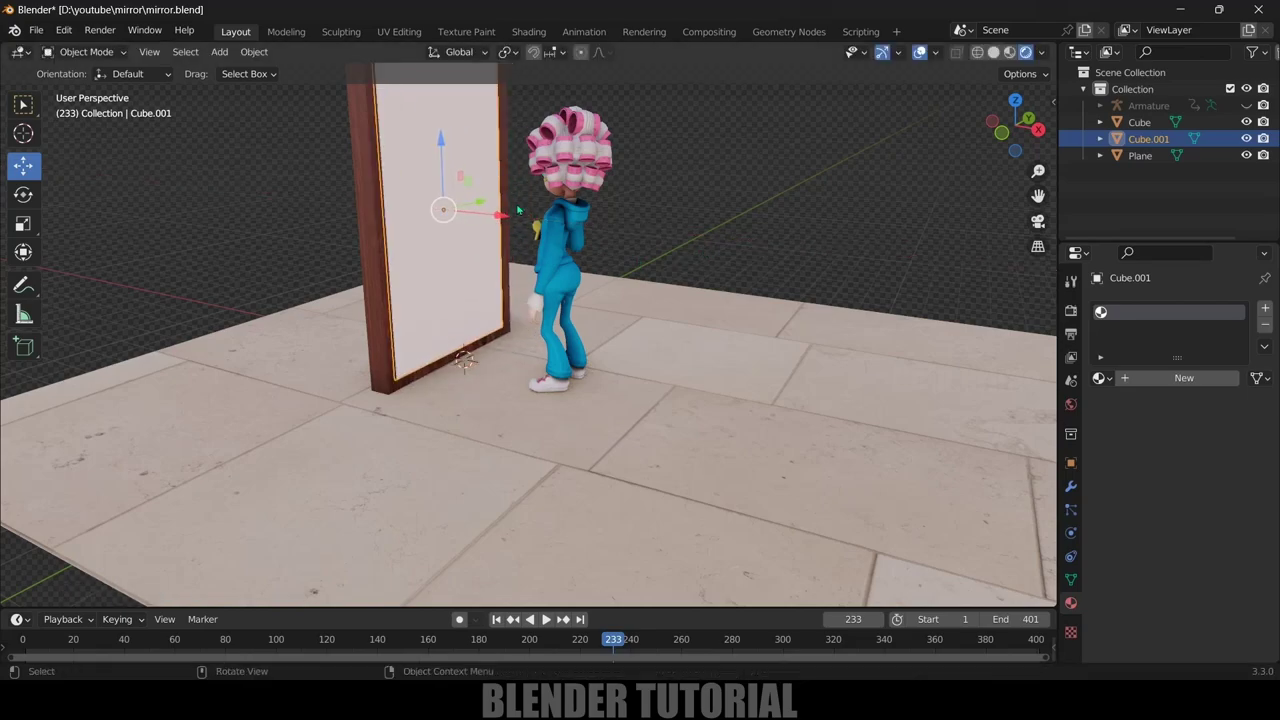
{"action": "left_click", "coordinate": [637, 260]}
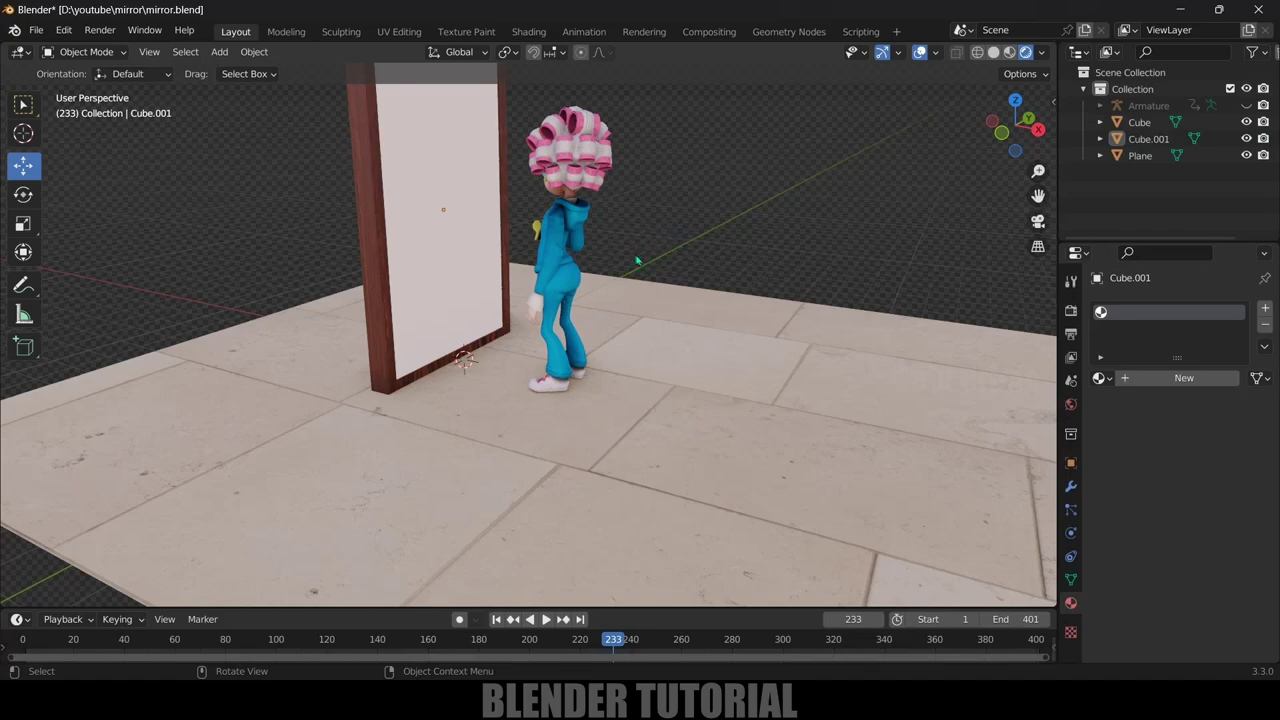
Give the mirror pane a new material with Metallic 1.000 and Roughness 0.000
{"action": "left_click", "coordinate": [463, 246]}
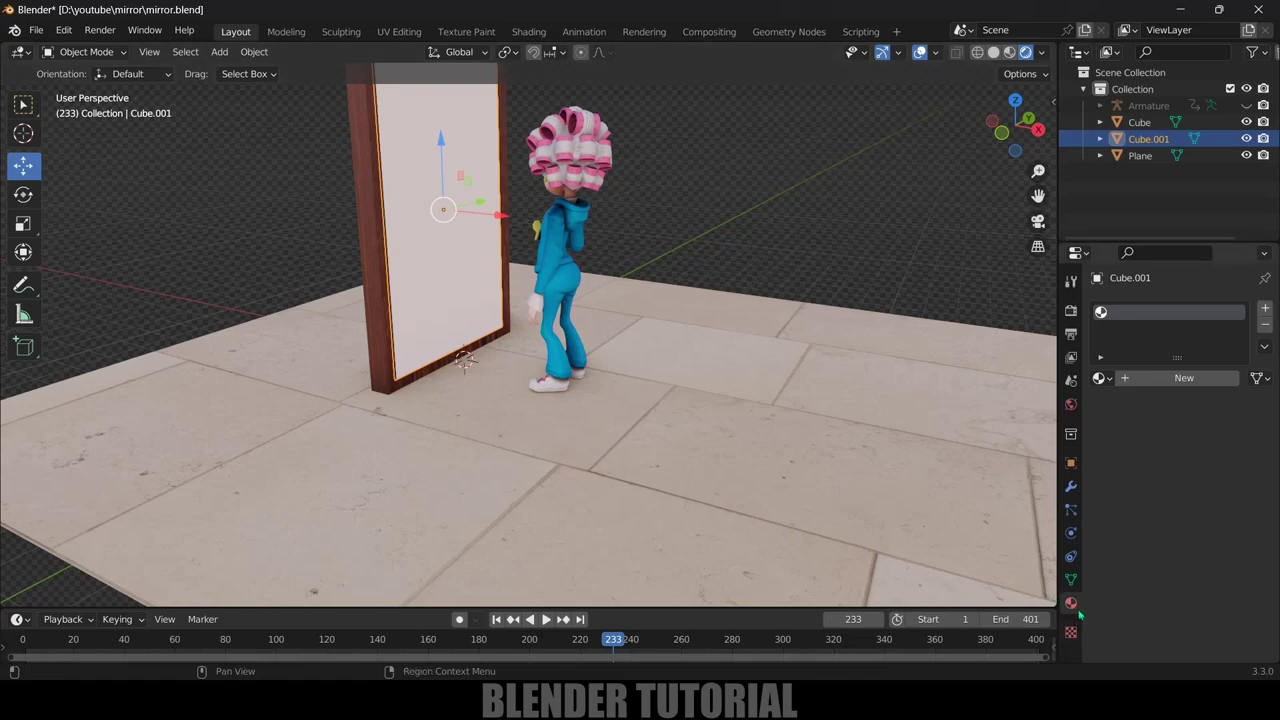
{"action": "left_click", "coordinate": [1172, 378]}
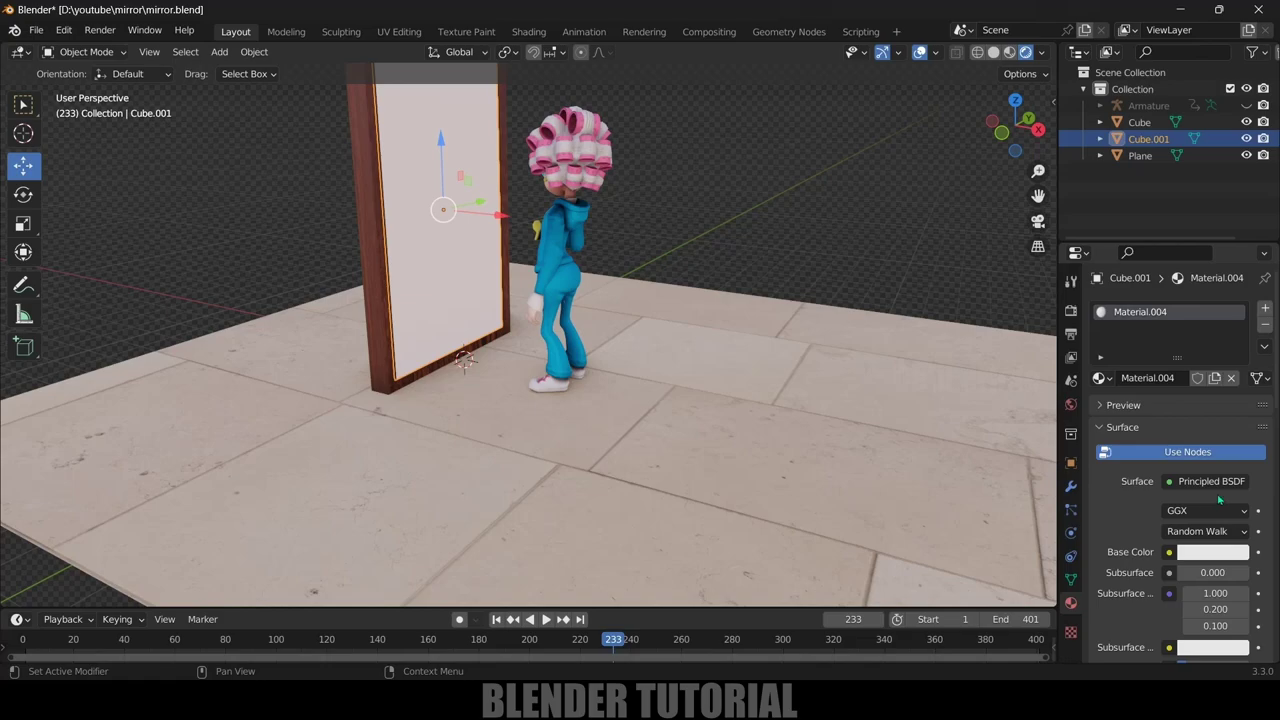
{"action": "scroll", "coordinate": [1148, 522], "scroll_direction": "down", "scroll_amount": 4}
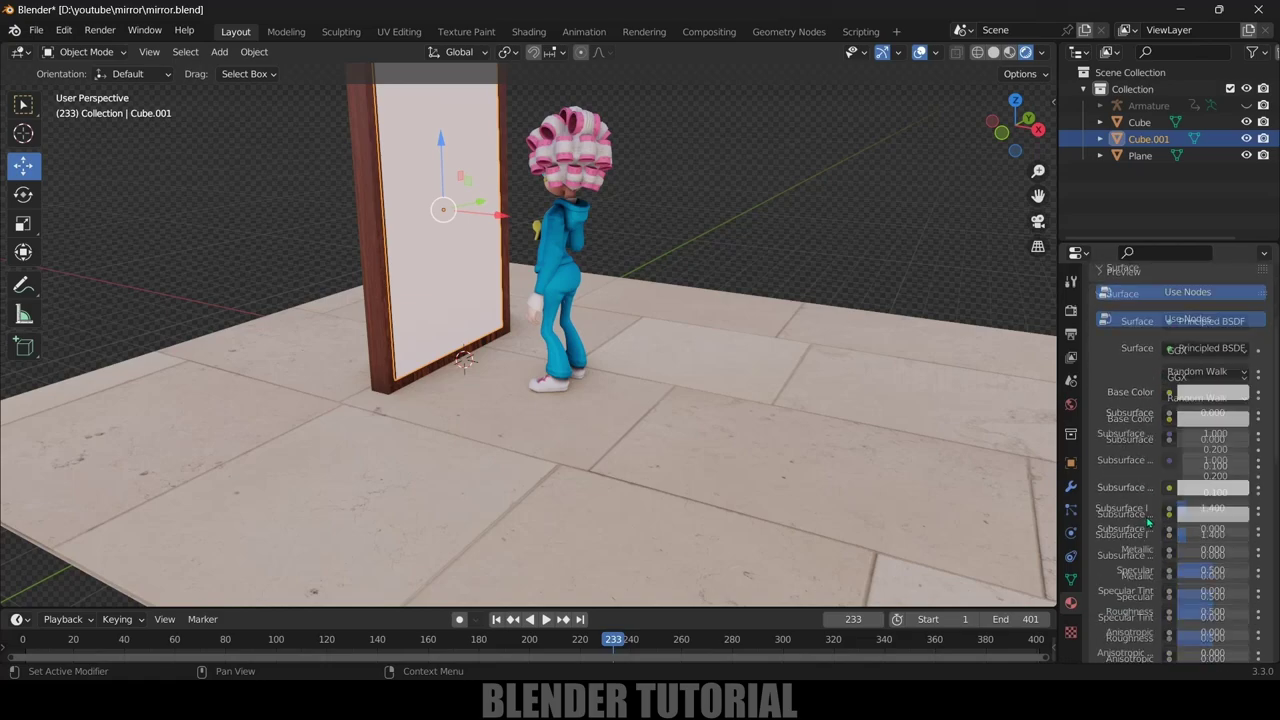
{"action": "left_click_drag", "start_coordinate": [1185, 469], "coordinate": [1222, 469]}
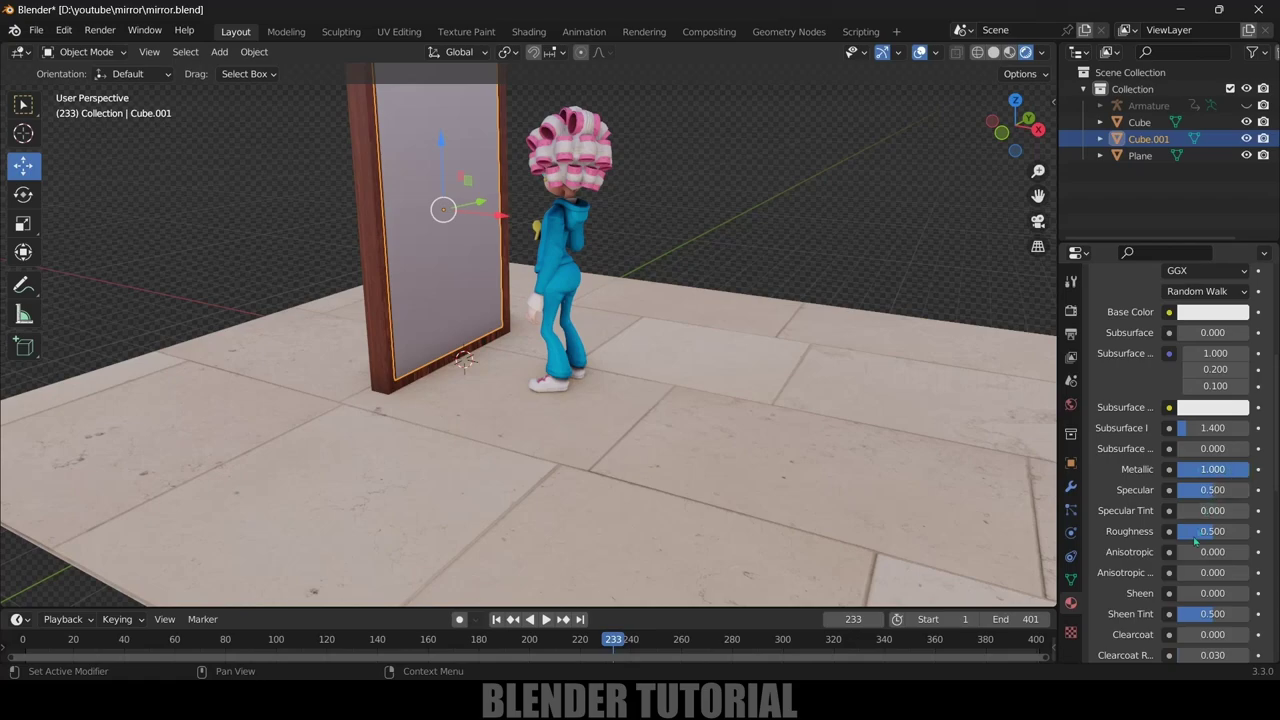
{"action": "left_click_drag", "start_coordinate": [1205, 537], "coordinate": [1168, 537]}
Turn off the transparent film background, inspect the mirror against the surrounding environment, and restore the transparency
{"action": "middle_click_drag", "start_coordinate": [808, 341], "coordinate": [738, 314]}
{"action": "left_click", "coordinate": [1071, 313]}
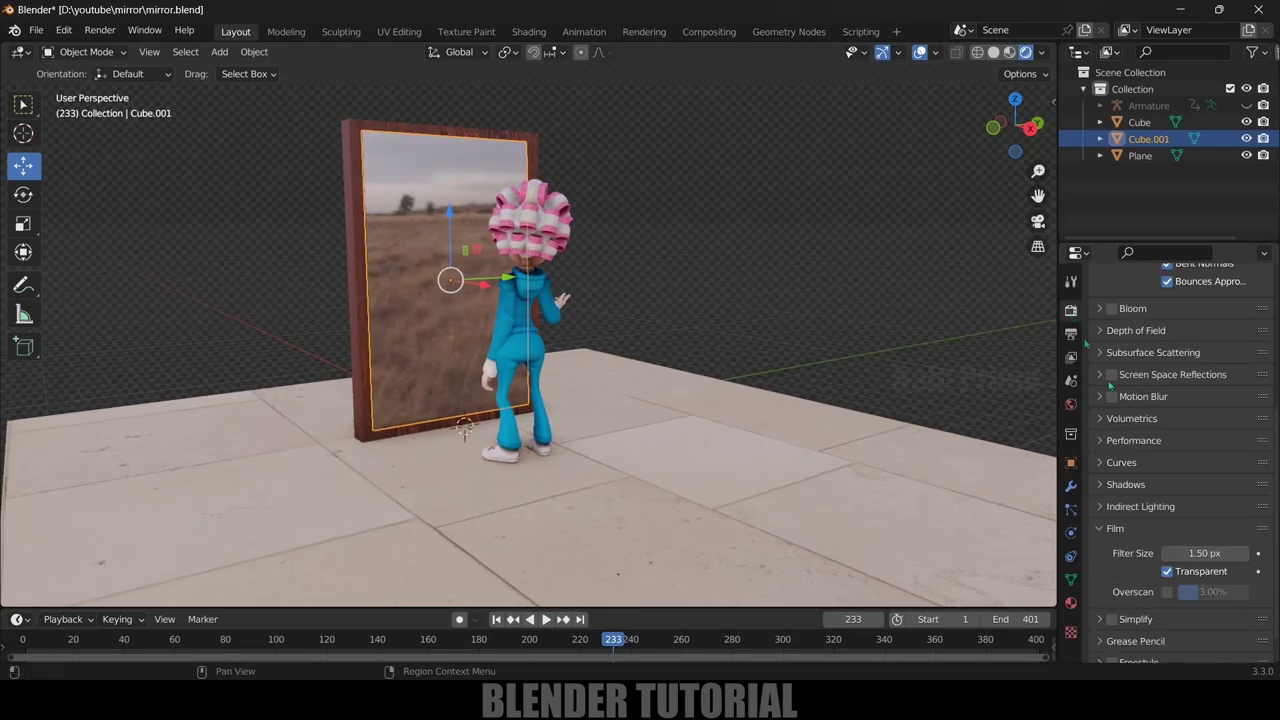
{"action": "scroll", "coordinate": [1133, 508], "scroll_direction": "down", "scroll_amount": 3}
{"action": "left_click", "coordinate": [1166, 540]}
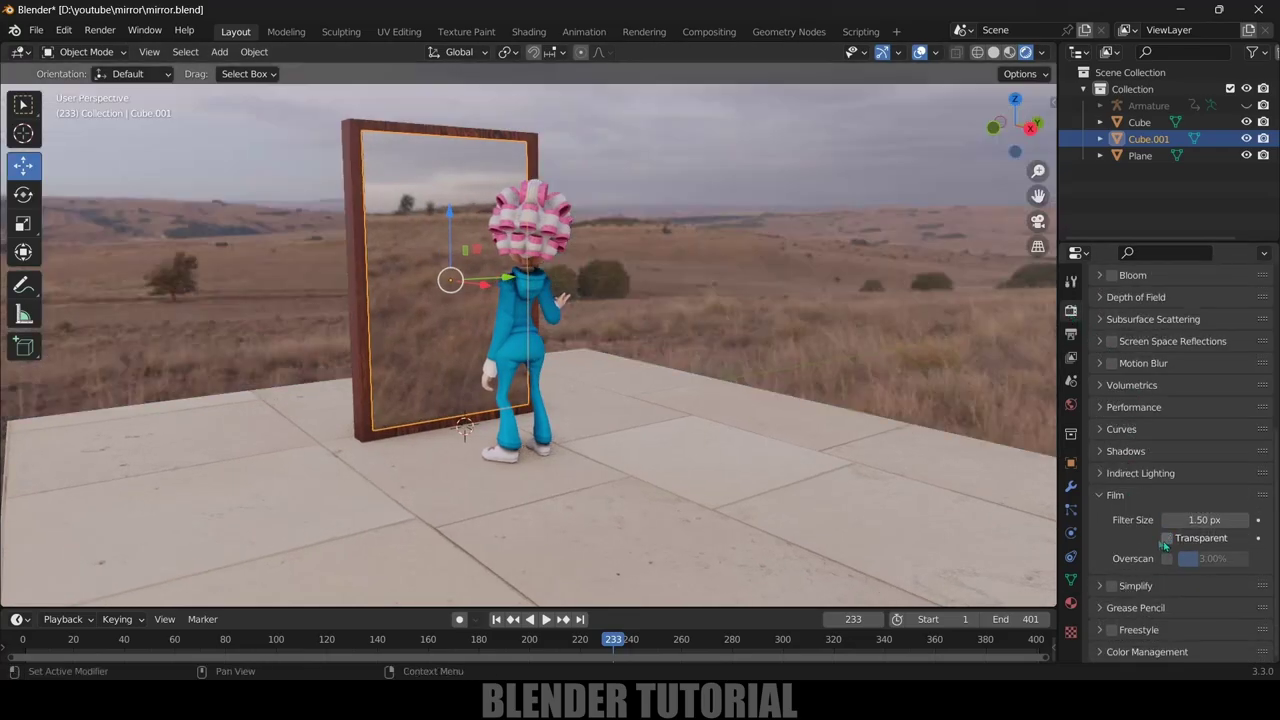
{"action": "middle_click_drag", "start_coordinate": [690, 365], "coordinate": [449, 183]}
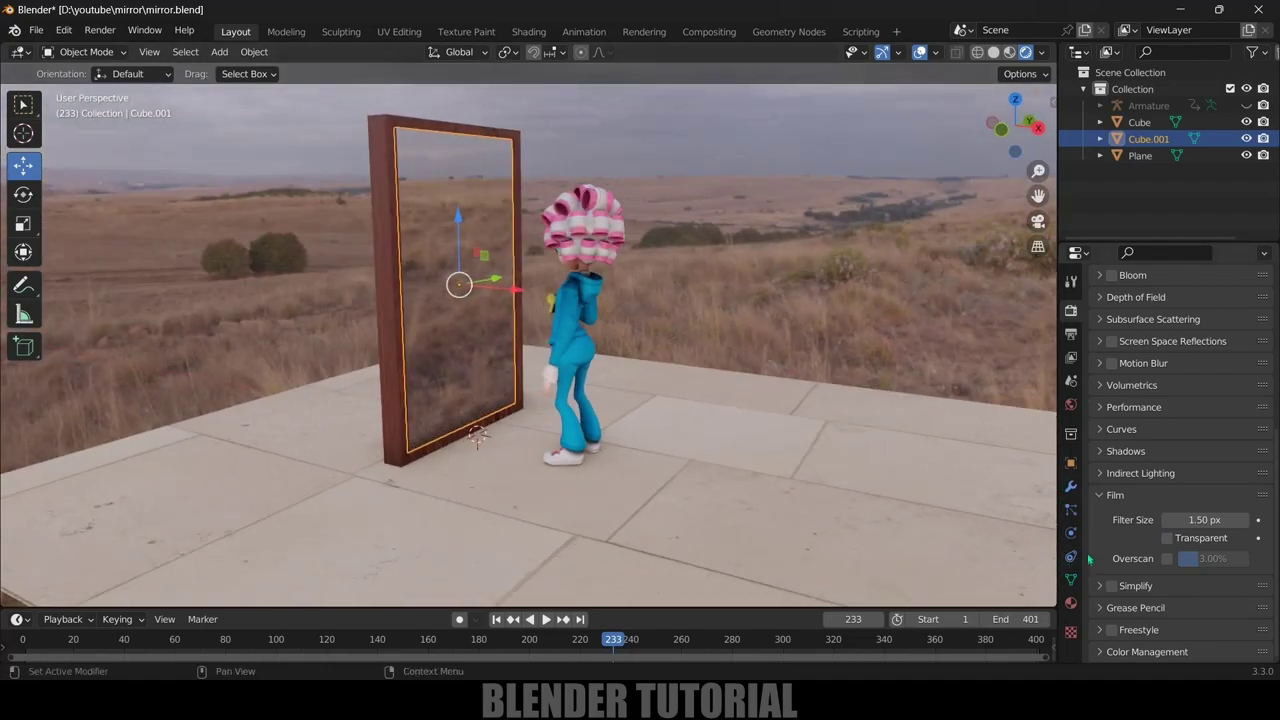
{"action": "middle_click_drag", "start_coordinate": [725, 365], "coordinate": [511, 309]}
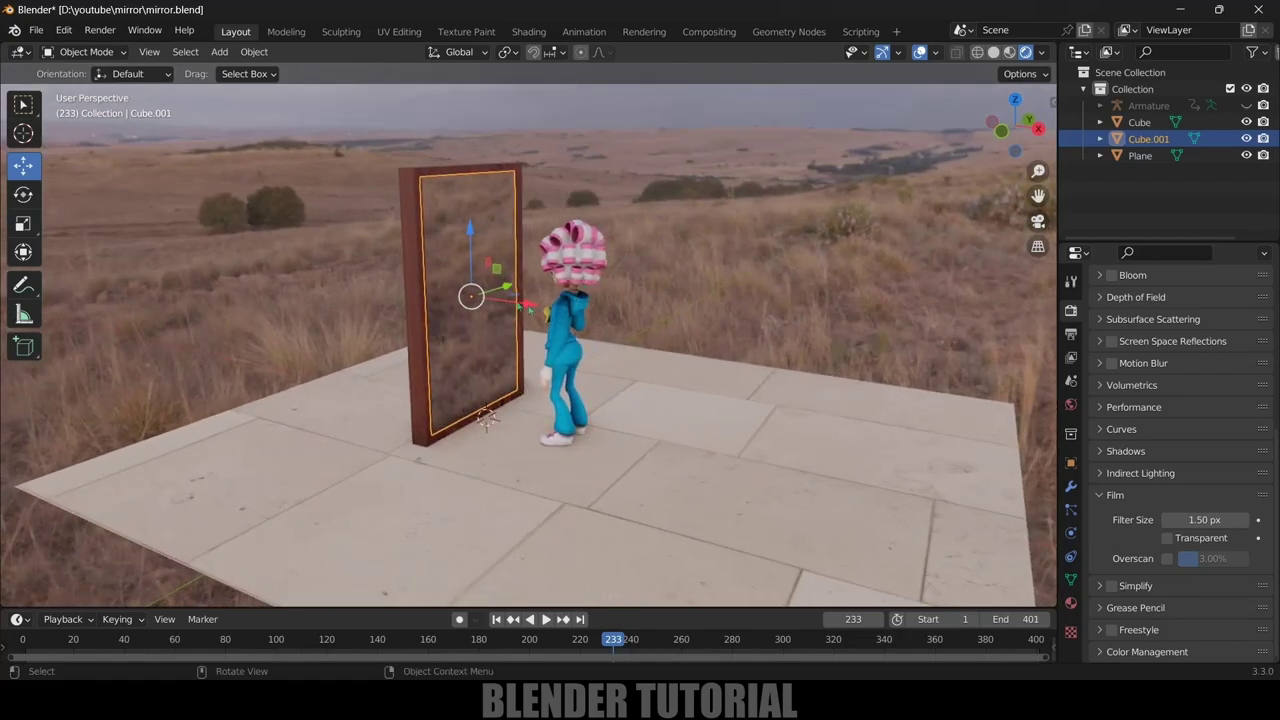
{"action": "middle_click_drag", "start_coordinate": [511, 309], "coordinate": [495, 312]}
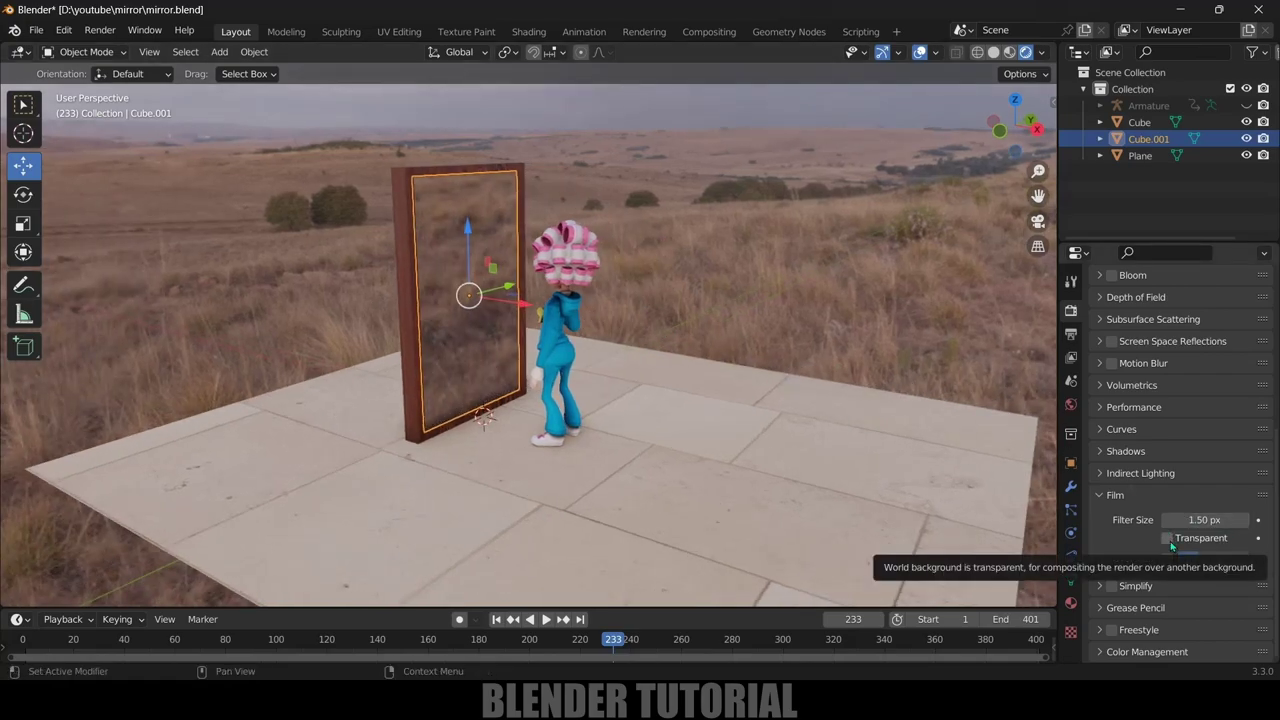
{"action": "left_click", "coordinate": [1170, 541]}
Switch the render engine to Cycles, inspect the character's reflection in the mirror, and return to Eevee
{"action": "scroll", "coordinate": [829, 389], "scroll_direction": "up", "scroll_amount": 1}
{"action": "left_click", "coordinate": [1071, 603]}
{"action": "middle_click_drag", "start_coordinate": [708, 270], "coordinate": [703, 261]}
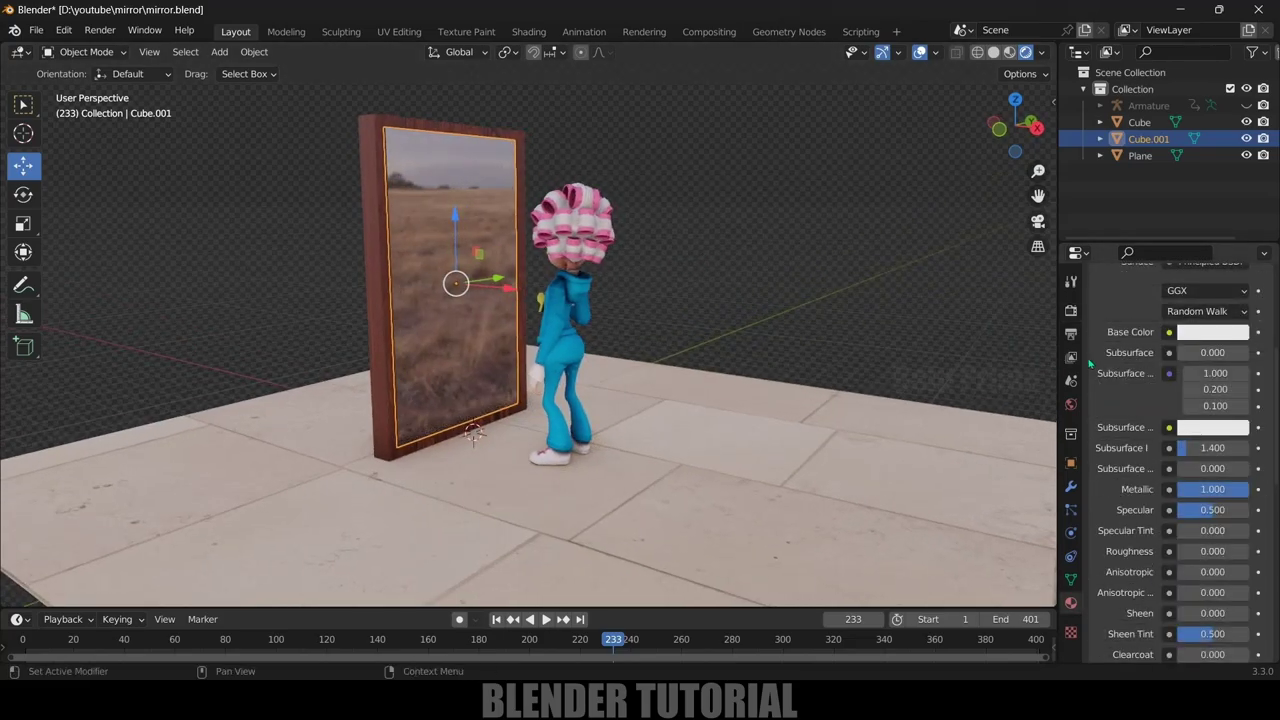
{"action": "left_click", "coordinate": [1070, 310]}
{"action": "scroll", "coordinate": [1106, 364], "scroll_direction": "up", "scroll_amount": 10}
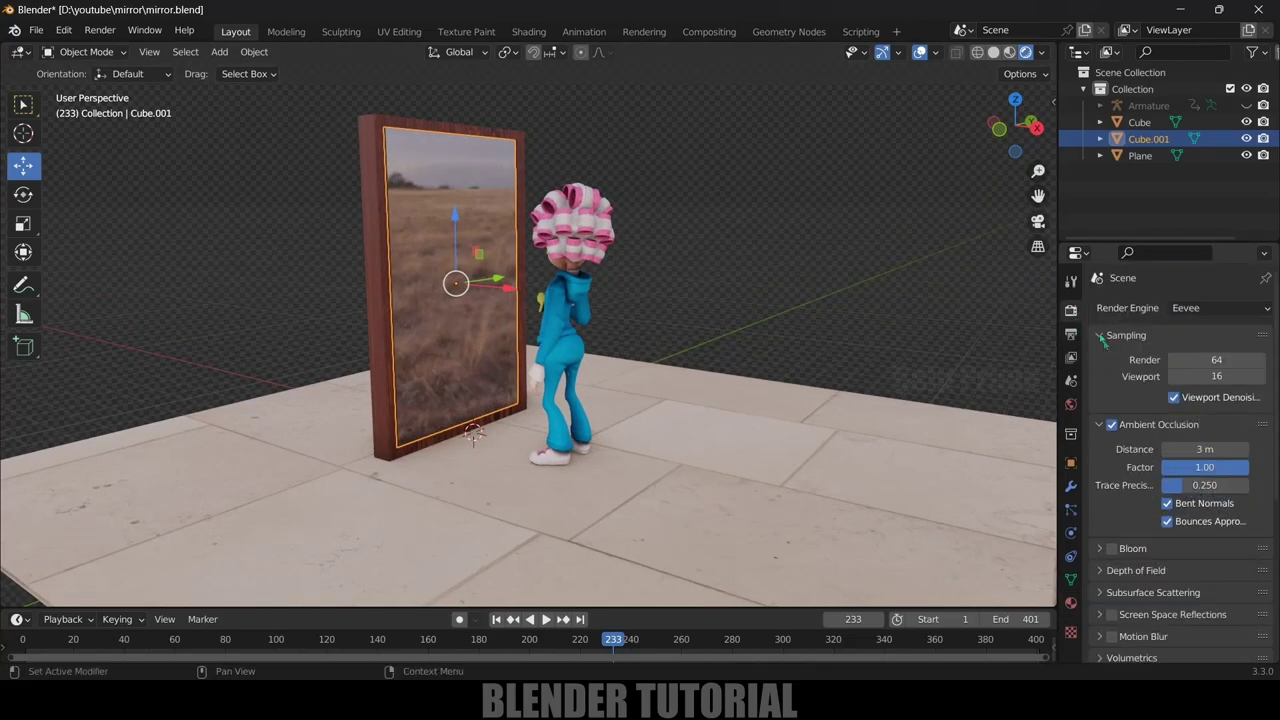
{"action": "left_click", "coordinate": [1183, 313]}
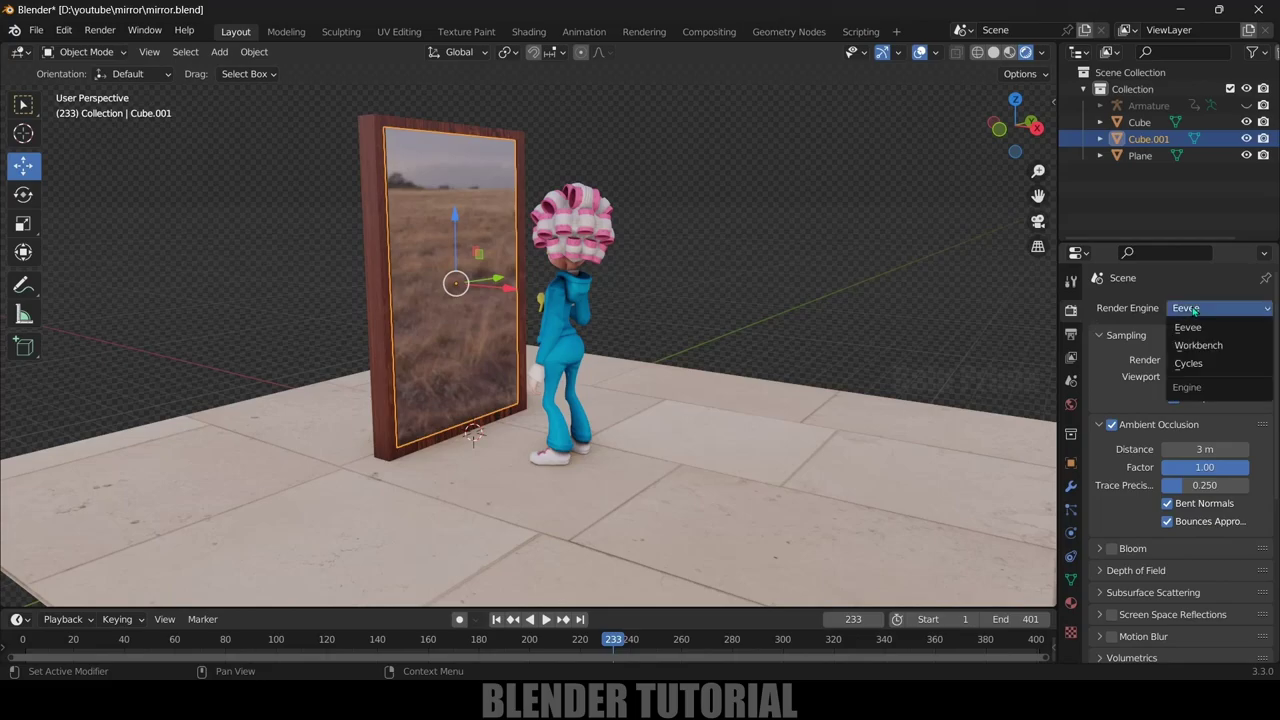
{"action": "left_click", "coordinate": [1200, 364]}
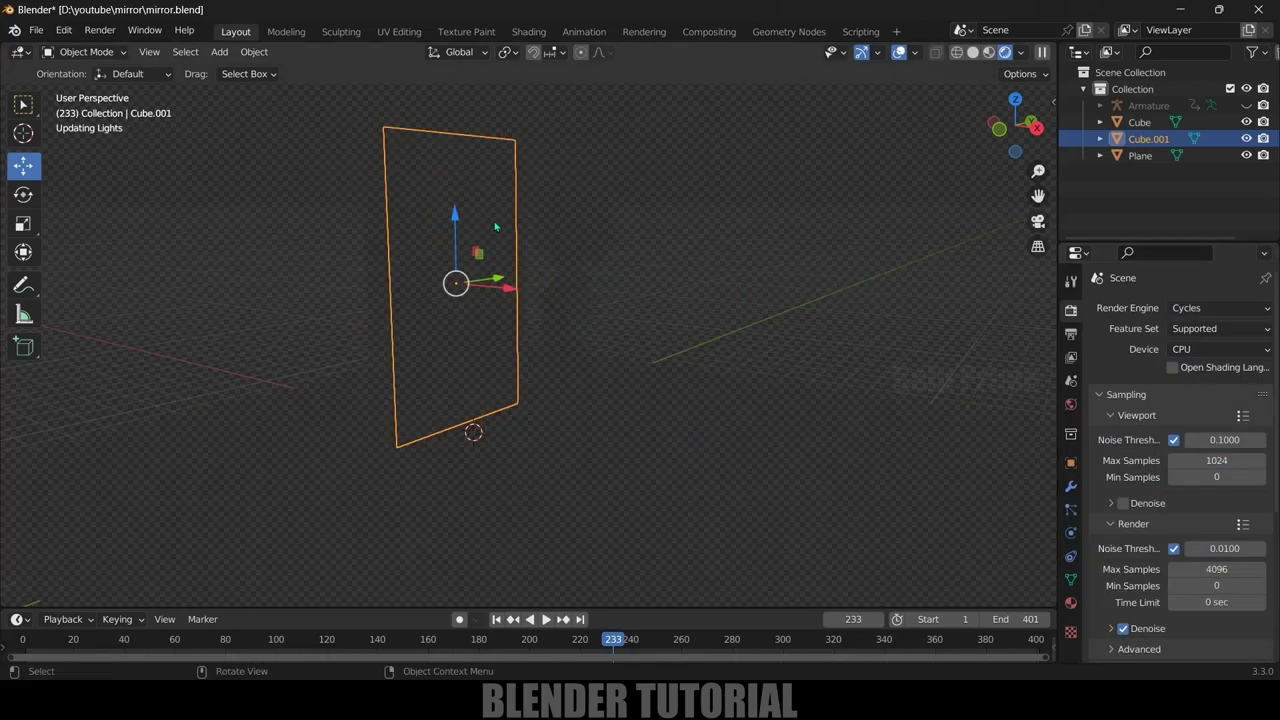
{"action": "middle_click_drag", "start_coordinate": [724, 293], "coordinate": [688, 299]}
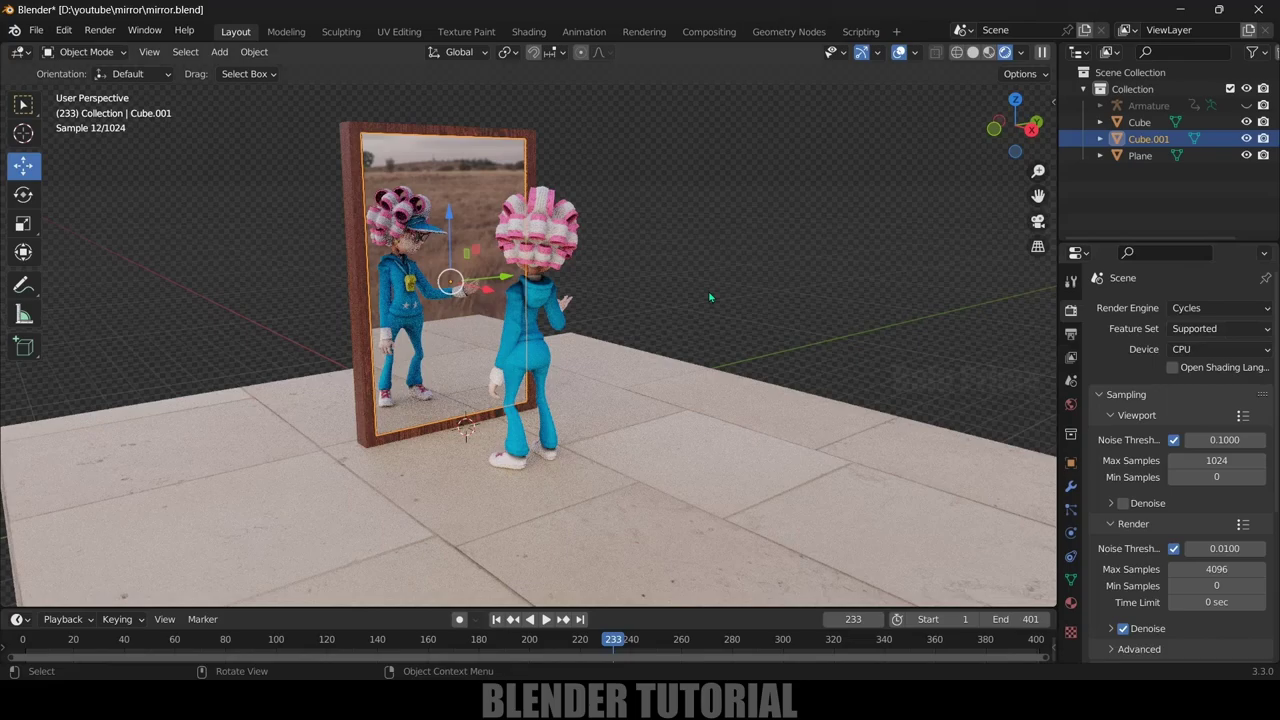
{"action": "middle_click_drag", "start_coordinate": [710, 297], "coordinate": [785, 300]}
{"action": "left_click", "coordinate": [1215, 308]}
{"action": "left_click", "coordinate": [1217, 329]}
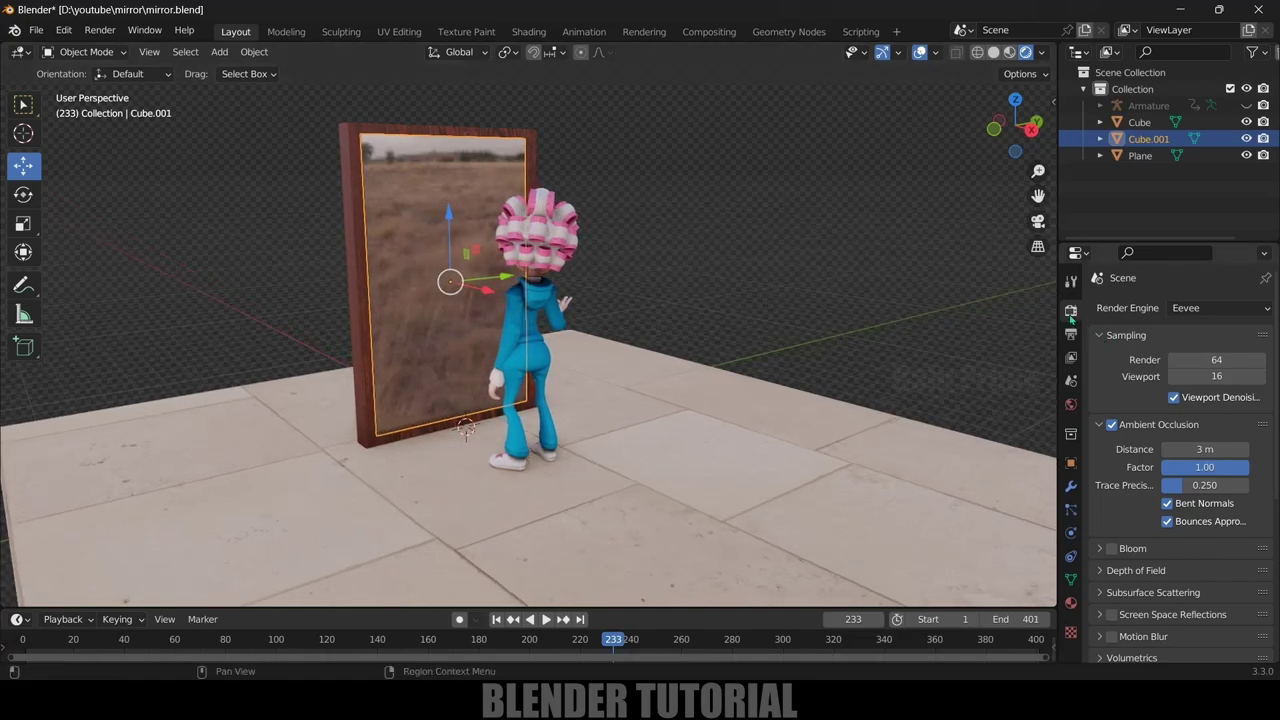
Enable Screen Space Reflections with Refraction in the render settings and check the mirror's reflection up close
{"action": "scroll", "coordinate": [1130, 413], "scroll_direction": "down", "scroll_amount": 4}
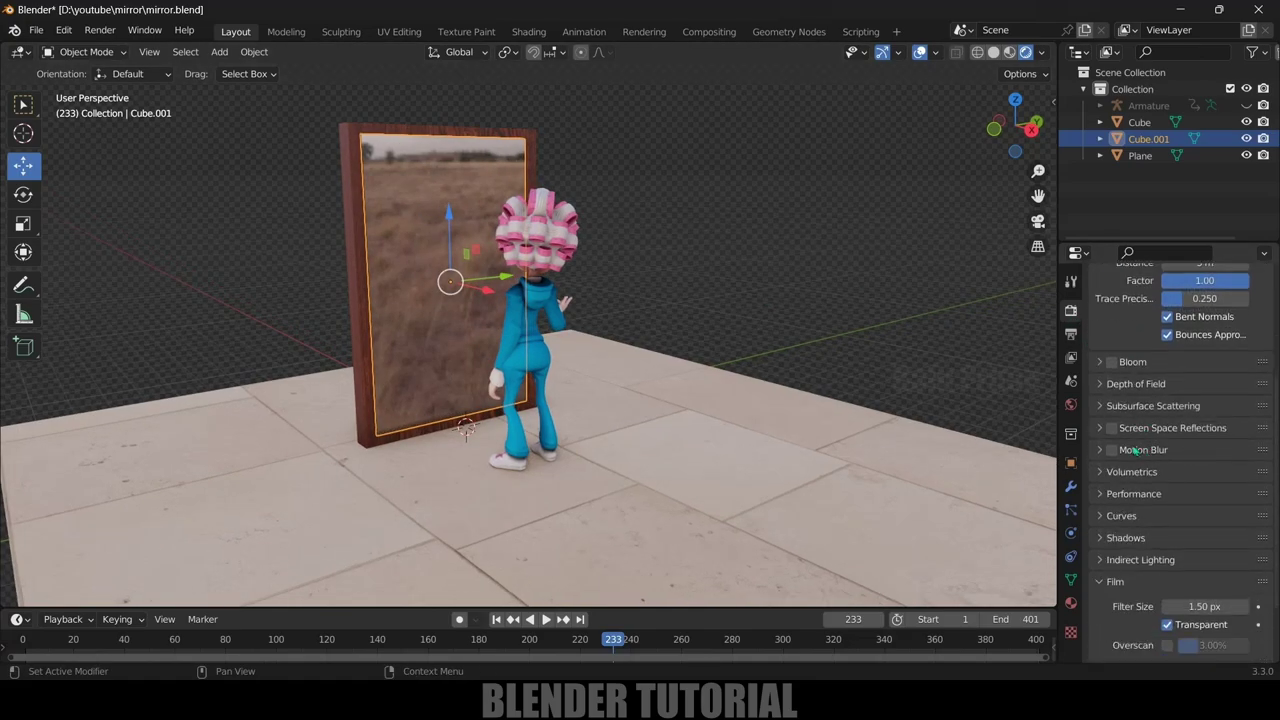
{"action": "left_click", "coordinate": [1112, 428]}
{"action": "left_click", "coordinate": [1100, 428]}
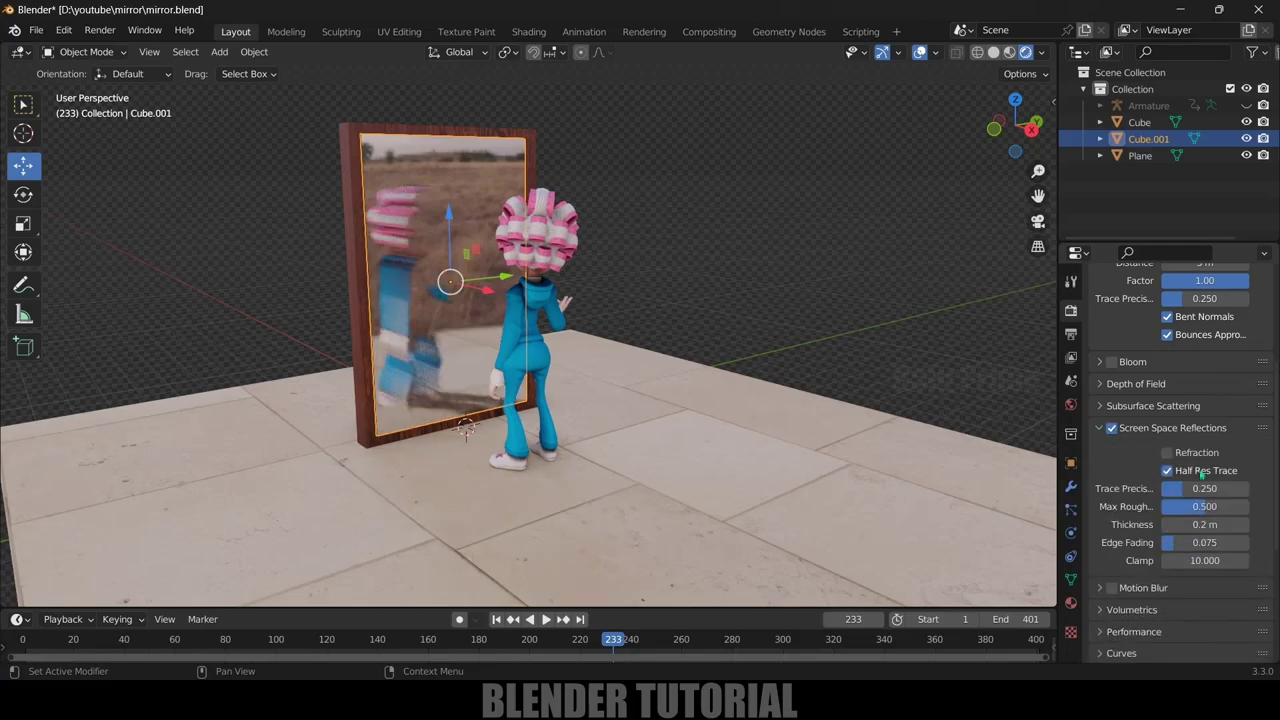
{"action": "scroll", "coordinate": [781, 375], "scroll_direction": "up", "scroll_amount": 4}
{"action": "middle_click_drag", "start_coordinate": [781, 375], "coordinate": [763, 366]}
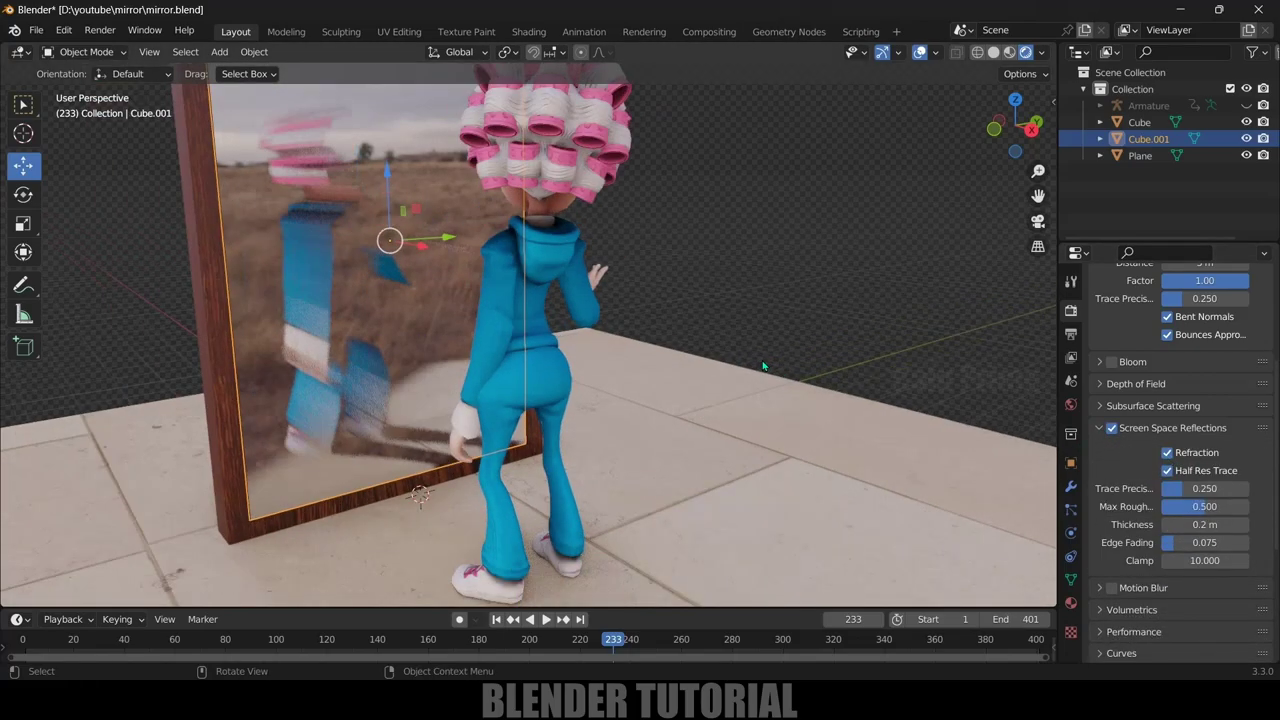
{"action": "middle_click_drag", "start_coordinate": [673, 369], "coordinate": [600, 365]}
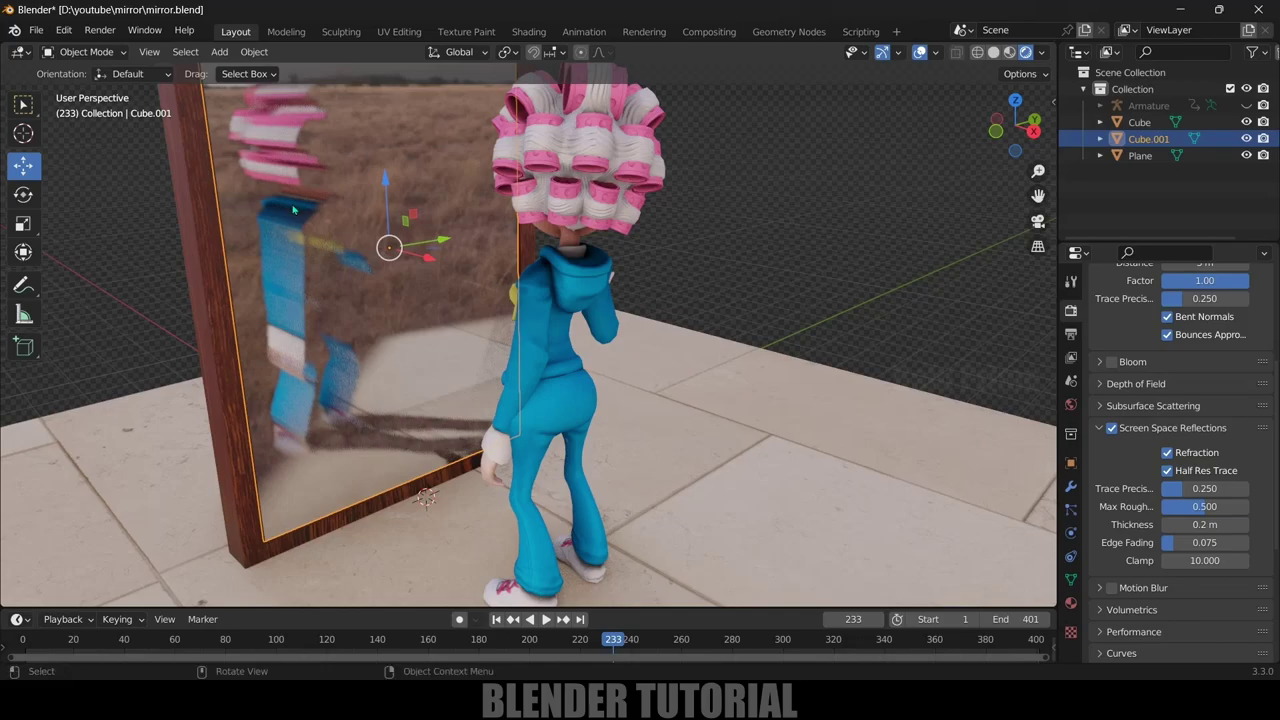
{"action": "scroll", "coordinate": [293, 209], "scroll_direction": "down", "scroll_amount": 4}
{"action": "middle_click_drag", "start_coordinate": [624, 346], "coordinate": [657, 337]}
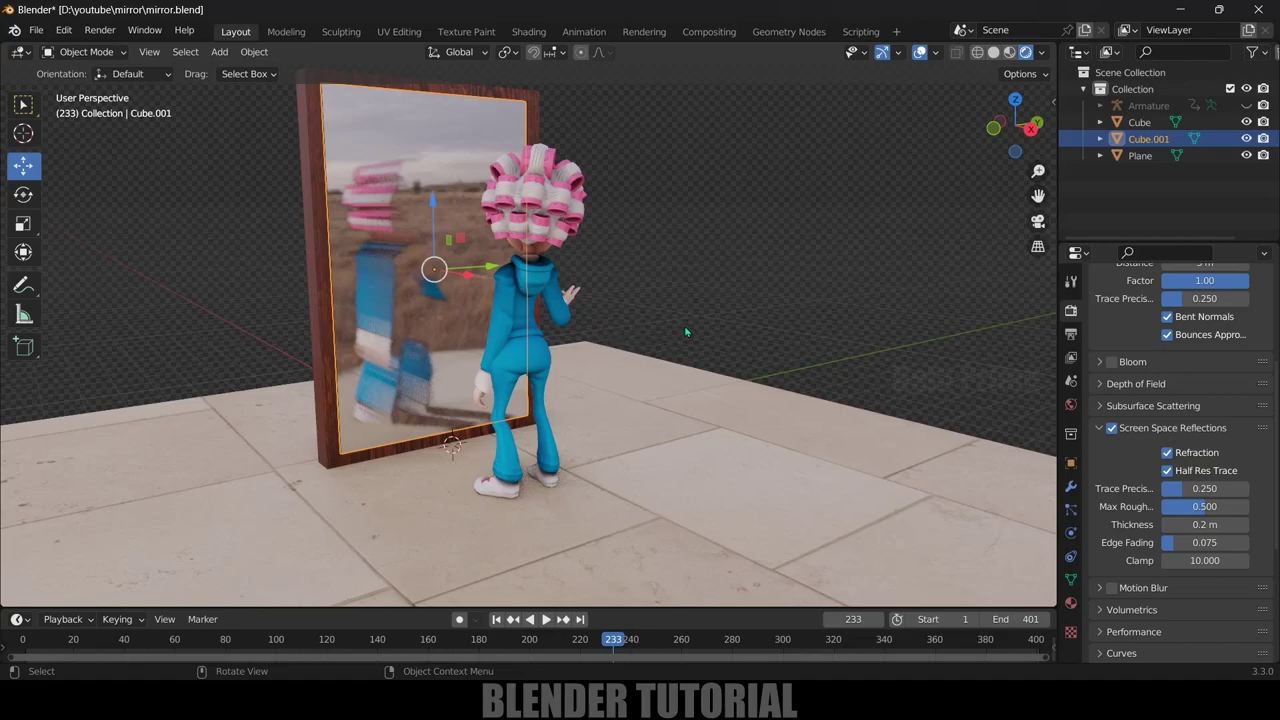
{"action": "scroll", "coordinate": [686, 331], "scroll_direction": "down", "scroll_amount": 2}
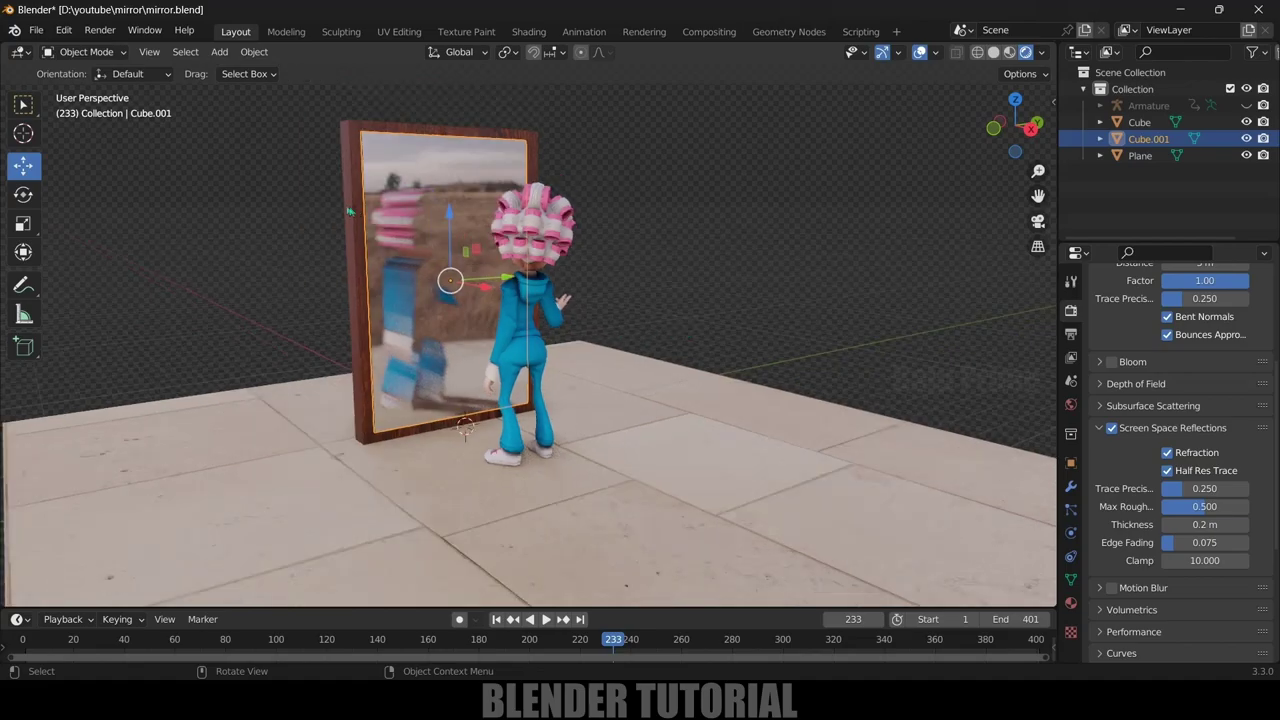
Add a Reflection Plane light probe and raise it to about the mirror's mid-height
{"action": "left_click", "coordinate": [219, 52]}
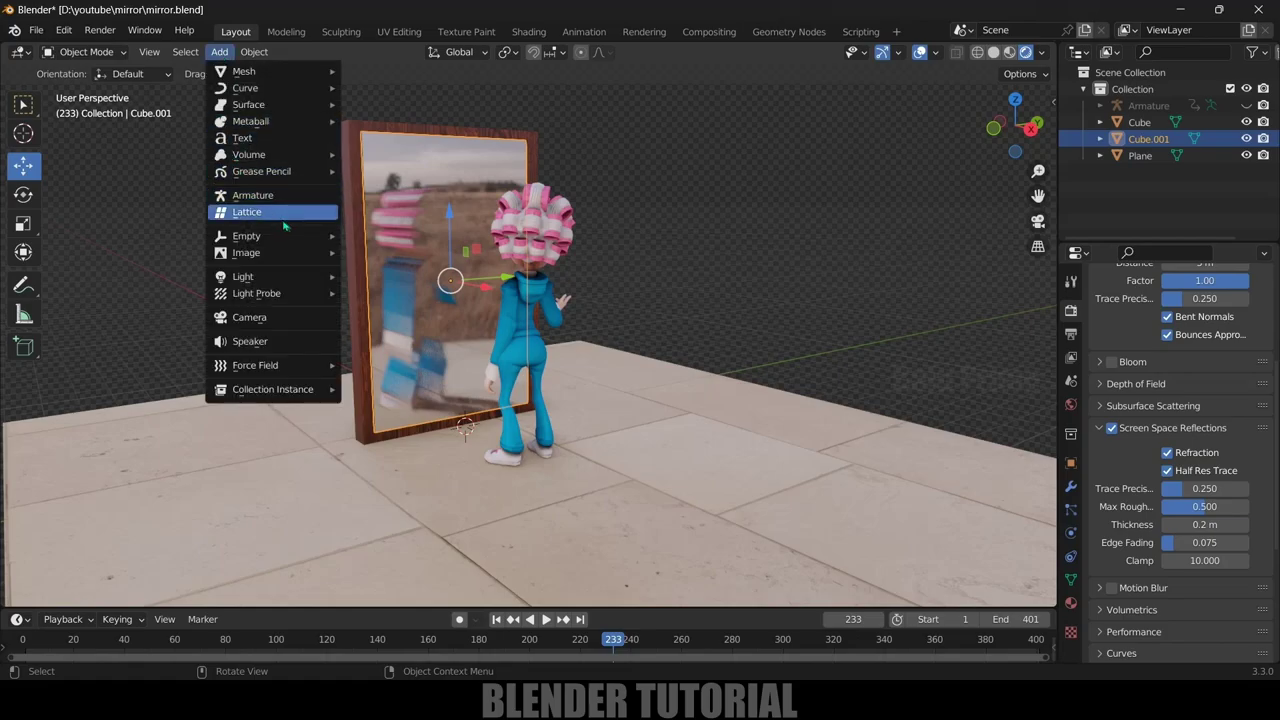
{"action": "mouse_move", "coordinate": [265, 295]}
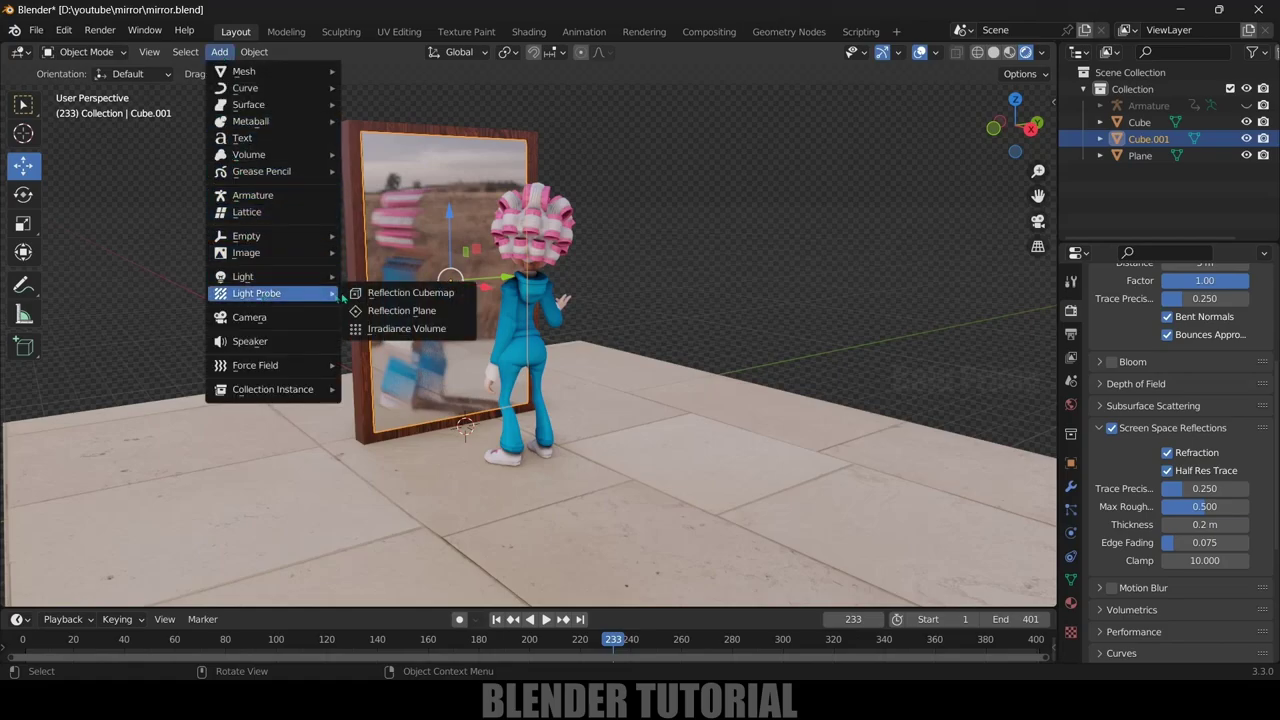
{"action": "left_click", "coordinate": [393, 314]}
{"action": "left_click_drag", "start_coordinate": [463, 377], "coordinate": [462, 227]}
{"action": "middle_click_drag", "start_coordinate": [598, 333], "coordinate": [560, 340]}
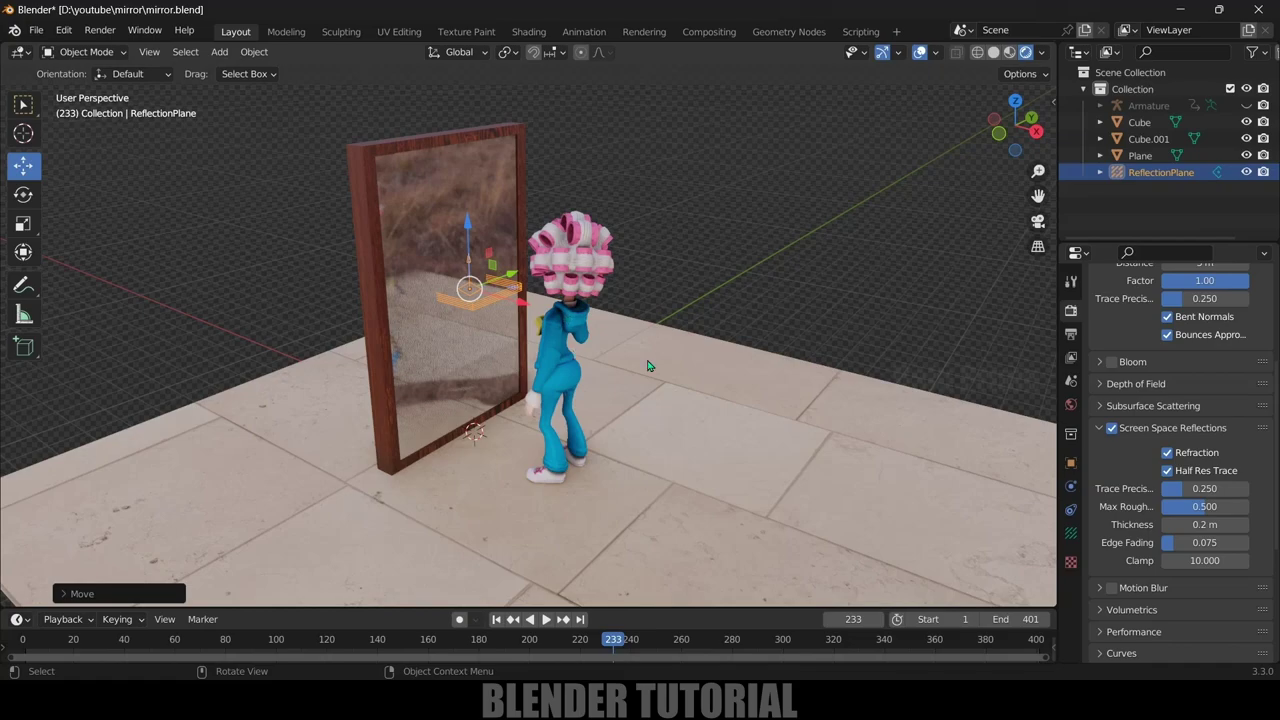
Scale up the reflection plane until it extends beyond the mirror frame and nudge it into line with the mirror
{"action": "key", "text": "s"}
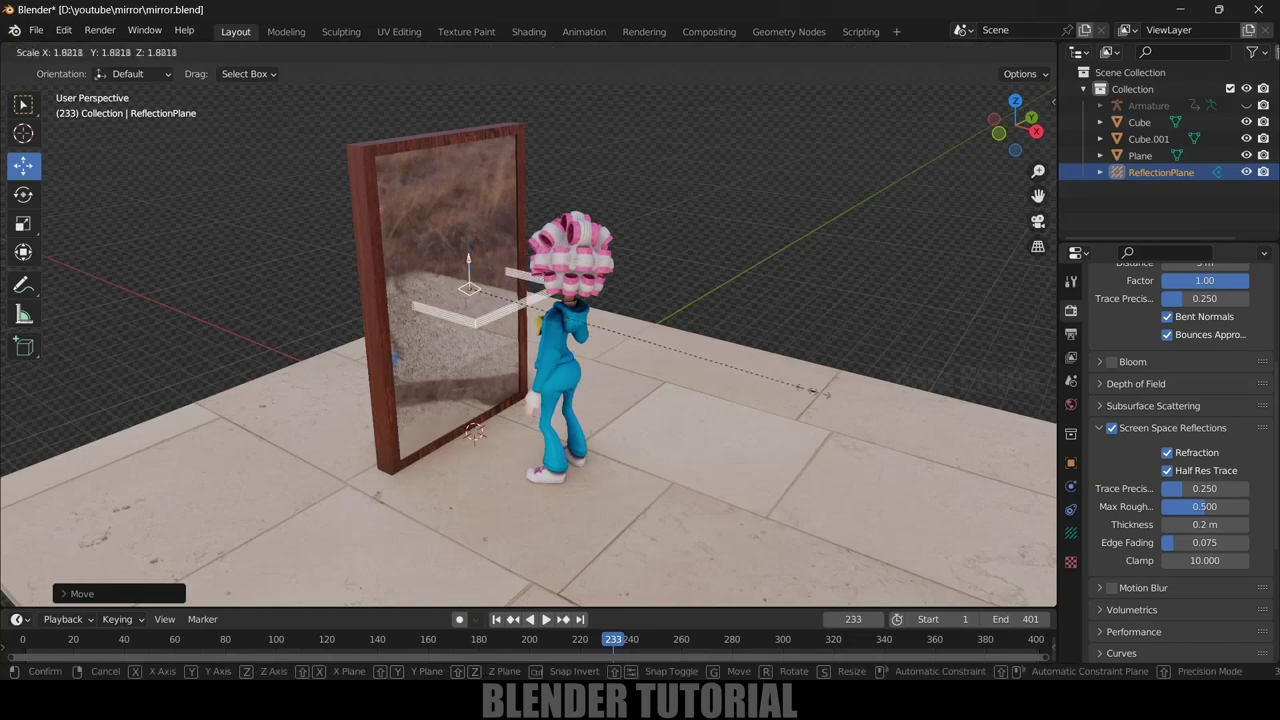
{"action": "left_click", "coordinate": [955, 417]}
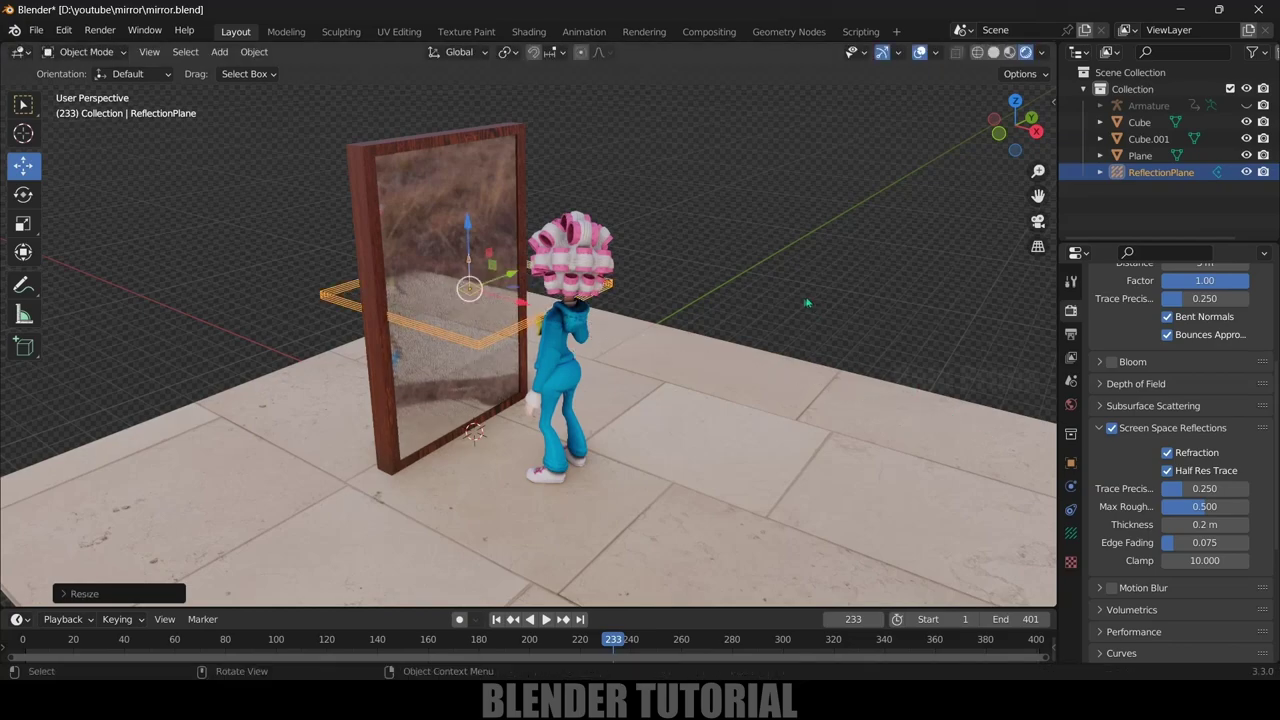
{"action": "middle_click_drag", "start_coordinate": [955, 417], "coordinate": [703, 341]}
{"action": "left_click_drag", "start_coordinate": [527, 273], "coordinate": [516, 276]}
{"action": "middle_click_drag", "start_coordinate": [516, 276], "coordinate": [774, 315]}
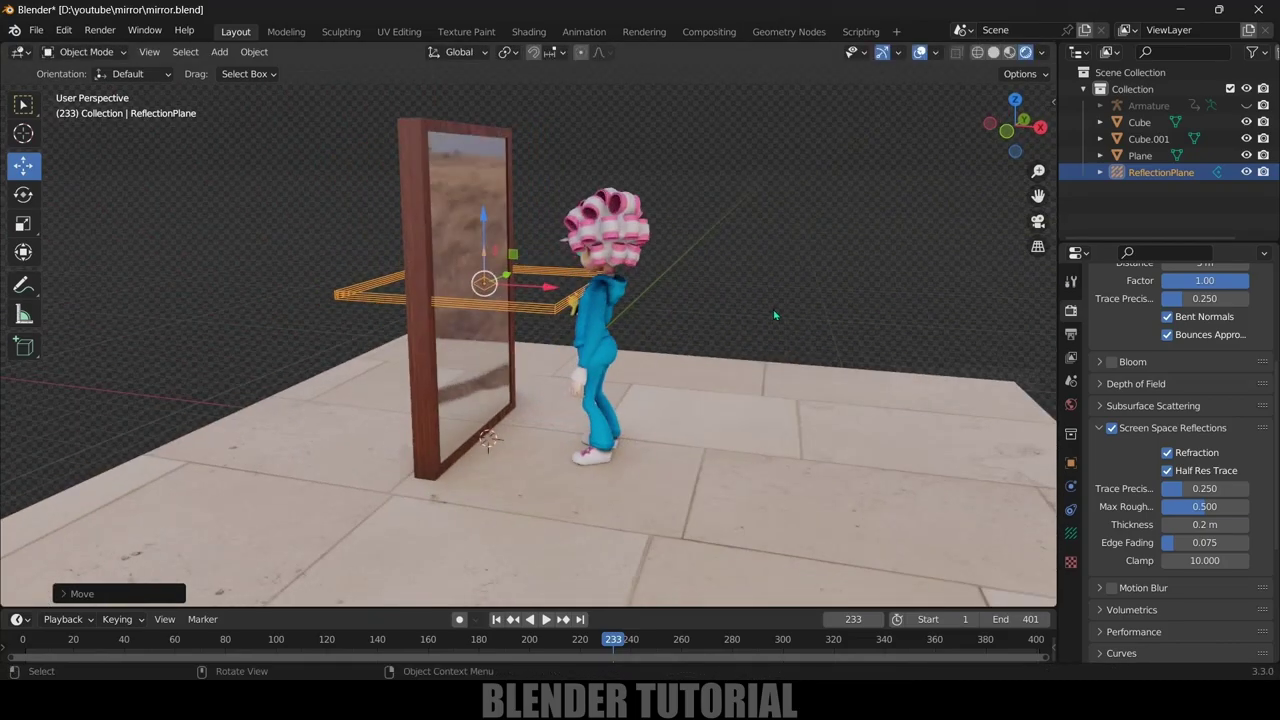
Rotate the reflection plane about the Y axis until it stands upright, parallel to the mirror and facing the character
{"action": "left_click", "coordinate": [35, 193]}
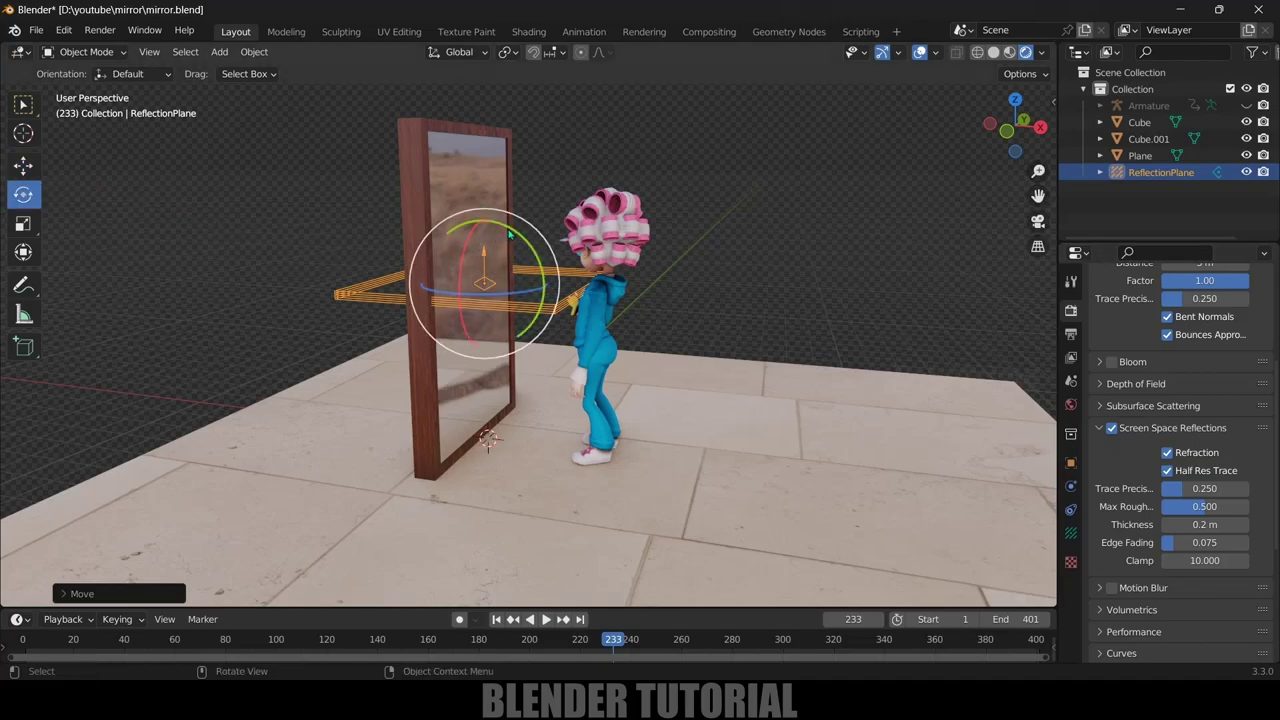
{"action": "left_click_drag", "start_coordinate": [508, 237], "coordinate": [529, 307]}
{"action": "middle_click_drag", "start_coordinate": [735, 307], "coordinate": [665, 308]}
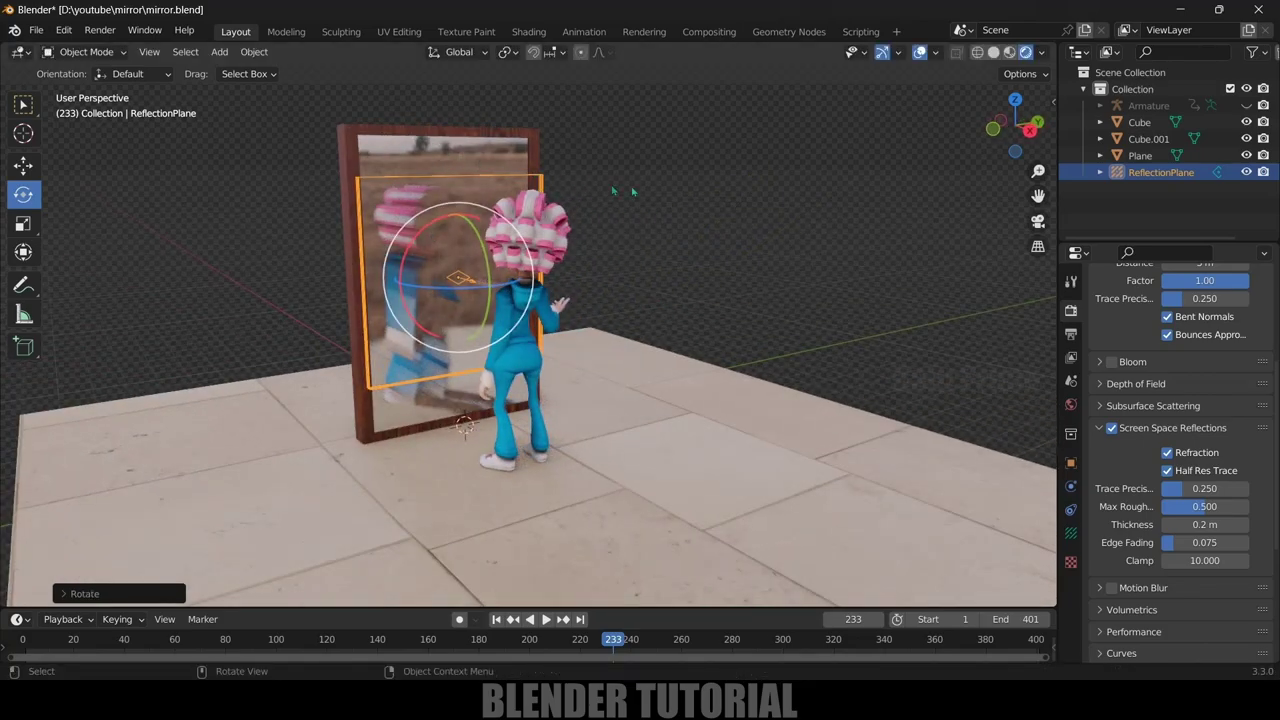
Scale the reflection plane by about 1.56 along Z and adjust its Y scale to cover the mirror frame
{"action": "key", "text": "s"}
{"action": "key", "text": "z"}
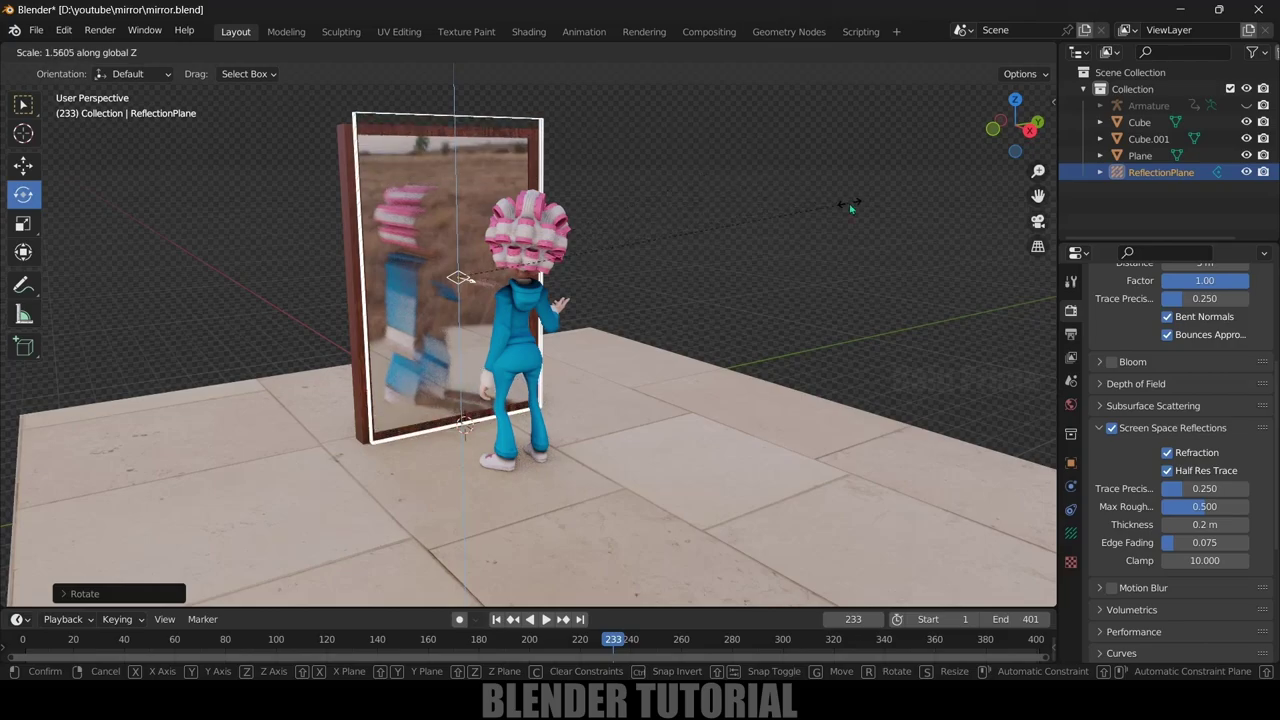
{"action": "left_click", "coordinate": [716, 238]}
{"action": "key", "text": "s"}
{"action": "key", "text": "y"}
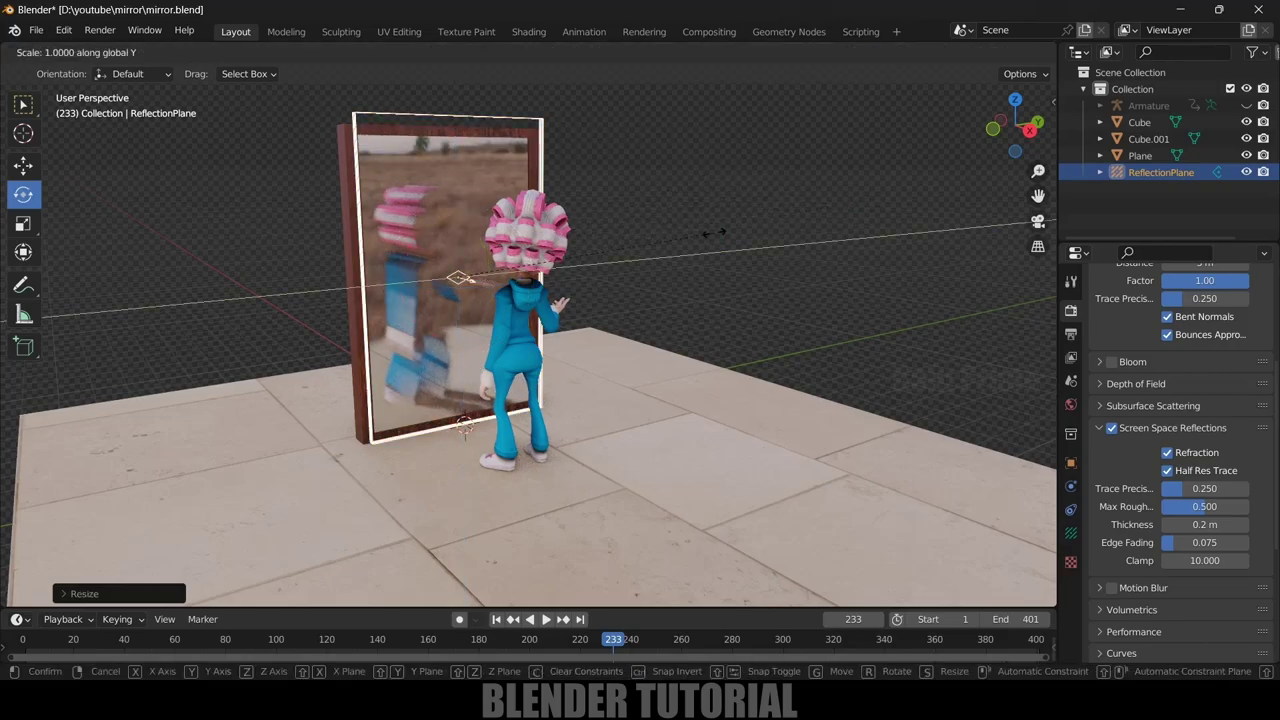
{"action": "left_click", "coordinate": [696, 279]}
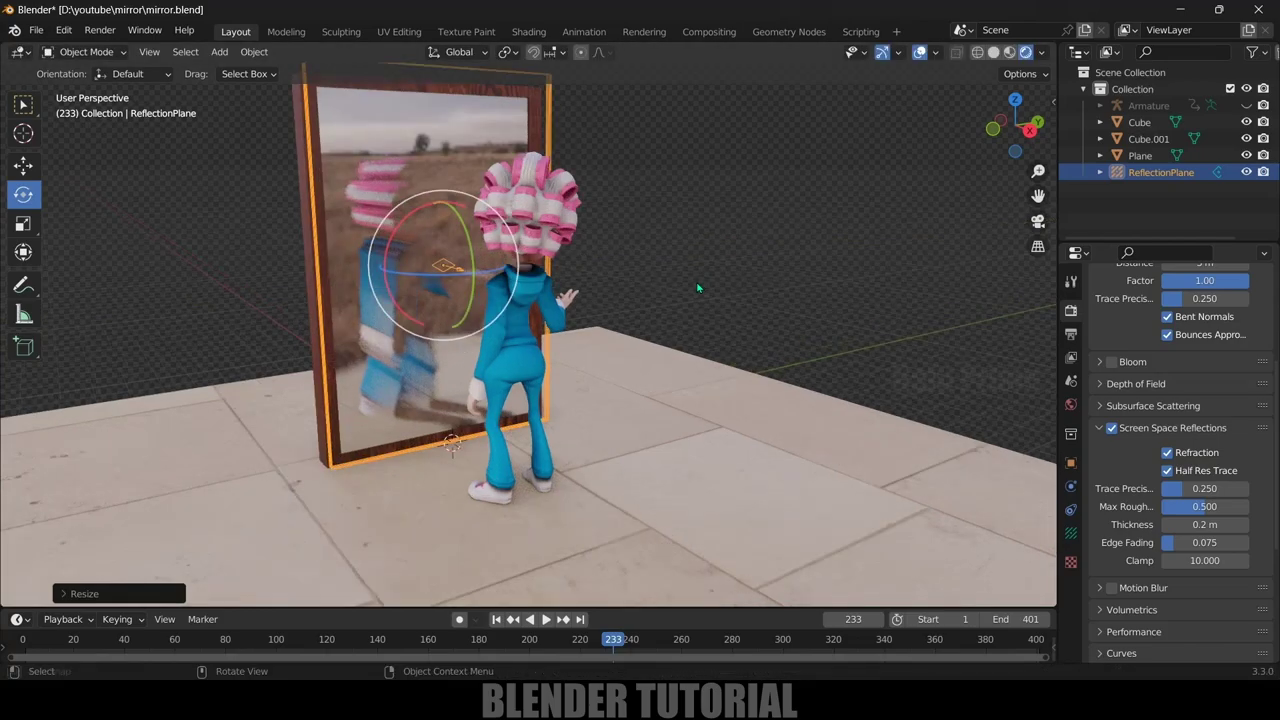
Move the reflection plane about 0.2 m along negative X, toward the mirror's glass surface
{"action": "mouse_move", "coordinate": [696, 279]}
{"action": "middle_mouse_down"}
{"action": "mouse_move", "coordinate": [751, 294]}
{"action": "mouse_move", "coordinate": [712, 291]}
{"action": "middle_mouse_up"}
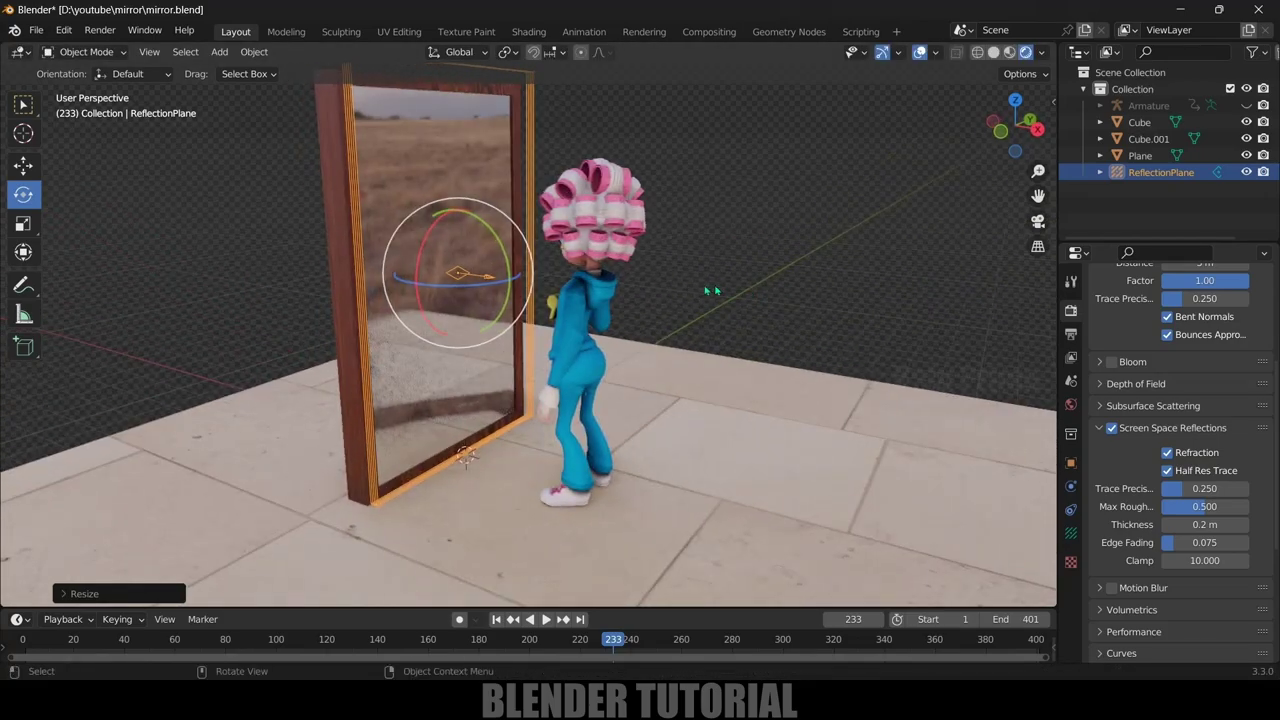
{"action": "left_click", "coordinate": [24, 164]}
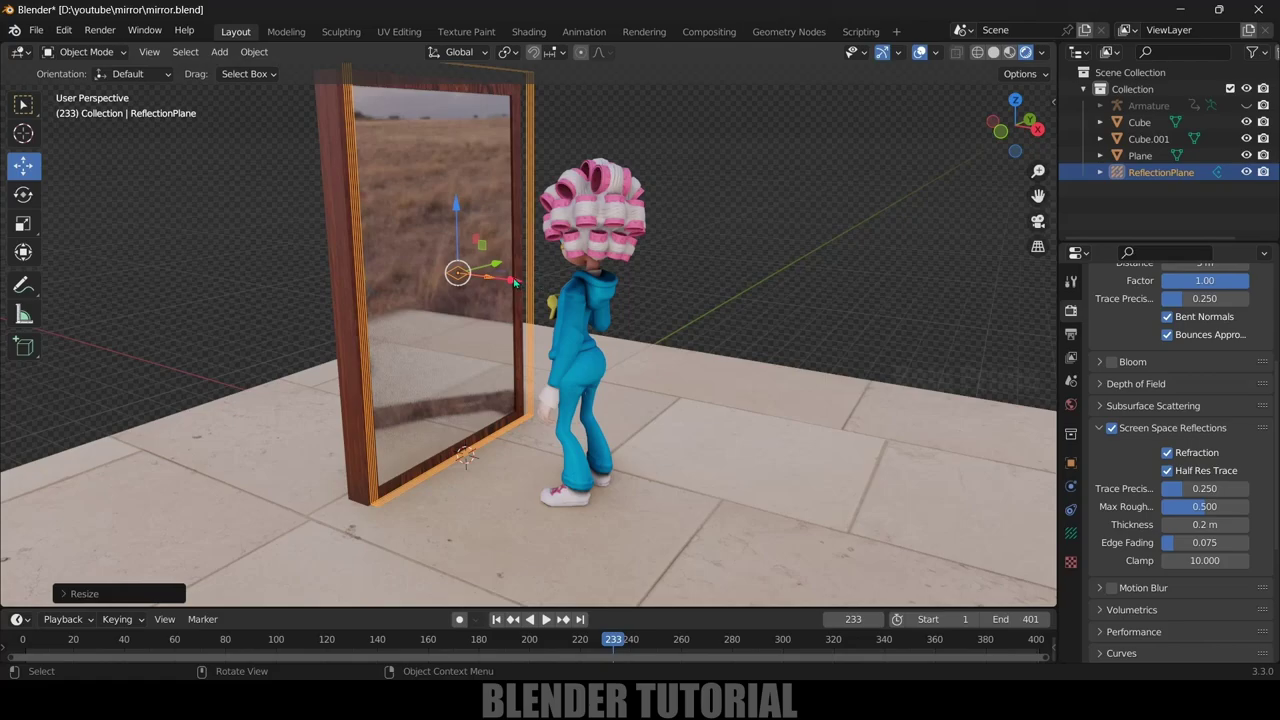
{"action": "left_click_drag", "start_coordinate": [514, 283], "coordinate": [504, 277]}
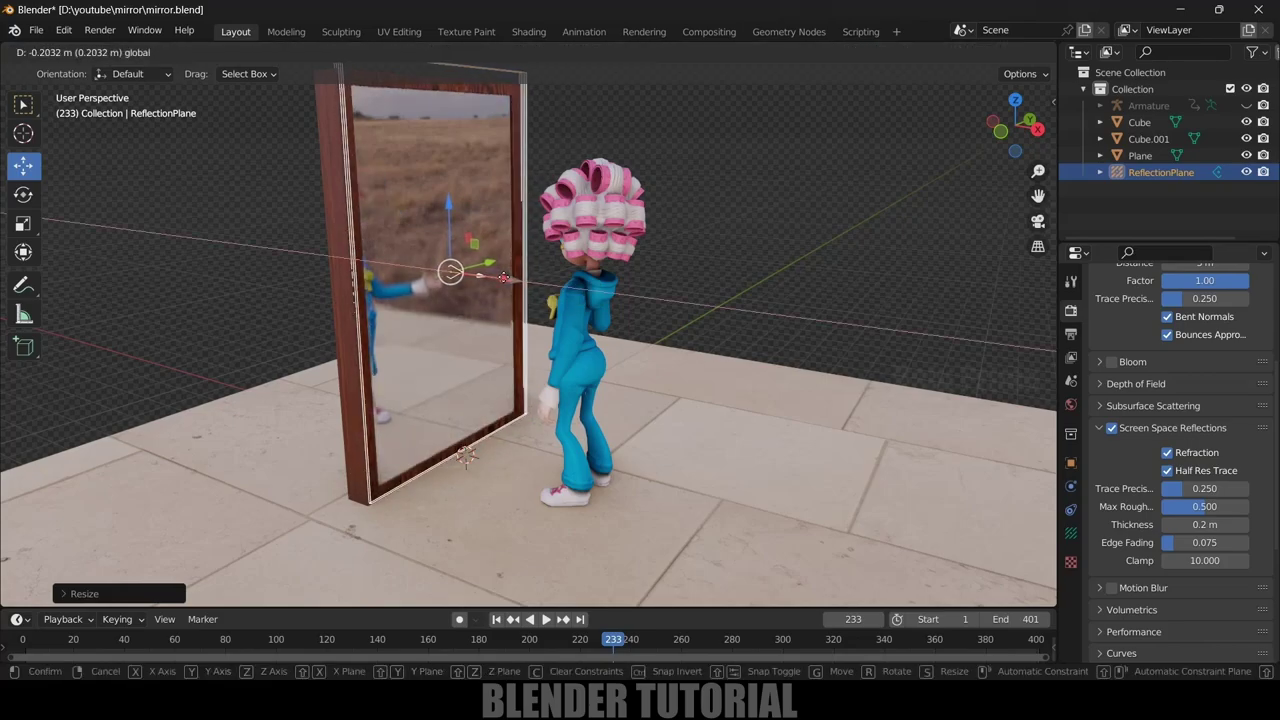
{"action": "left_click_drag", "start_coordinate": [504, 277], "coordinate": [503, 277]}
Fine-tune the reflection plane's X position against the glass while checking the character's reflection up close and from the side
{"action": "middle_click_drag", "start_coordinate": [562, 318], "coordinate": [626, 357]}
{"action": "scroll", "coordinate": [511, 333], "scroll_direction": "up", "scroll_amount": 4}
{"action": "scroll", "coordinate": [490, 317], "scroll_direction": "down", "scroll_amount": 2}
{"action": "middle_click_drag", "start_coordinate": [568, 280], "coordinate": [583, 275]}
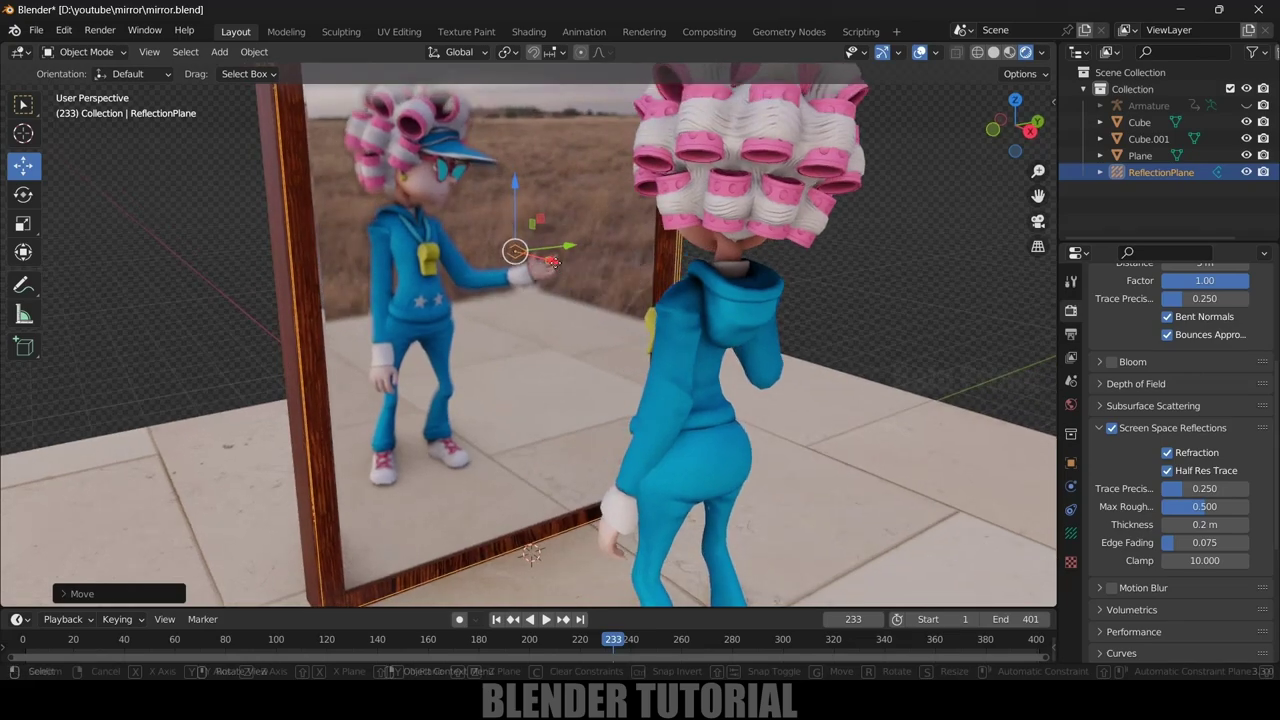
{"action": "left_click_drag", "start_coordinate": [553, 265], "coordinate": [554, 264]}
{"action": "left_click_drag", "start_coordinate": [552, 264], "coordinate": [554, 265]}
{"action": "scroll", "coordinate": [601, 281], "scroll_direction": "down", "scroll_amount": 4}
{"action": "middle_click_drag", "start_coordinate": [665, 294], "coordinate": [616, 270]}
{"action": "scroll", "coordinate": [686, 339], "scroll_direction": "up", "scroll_amount": 6}
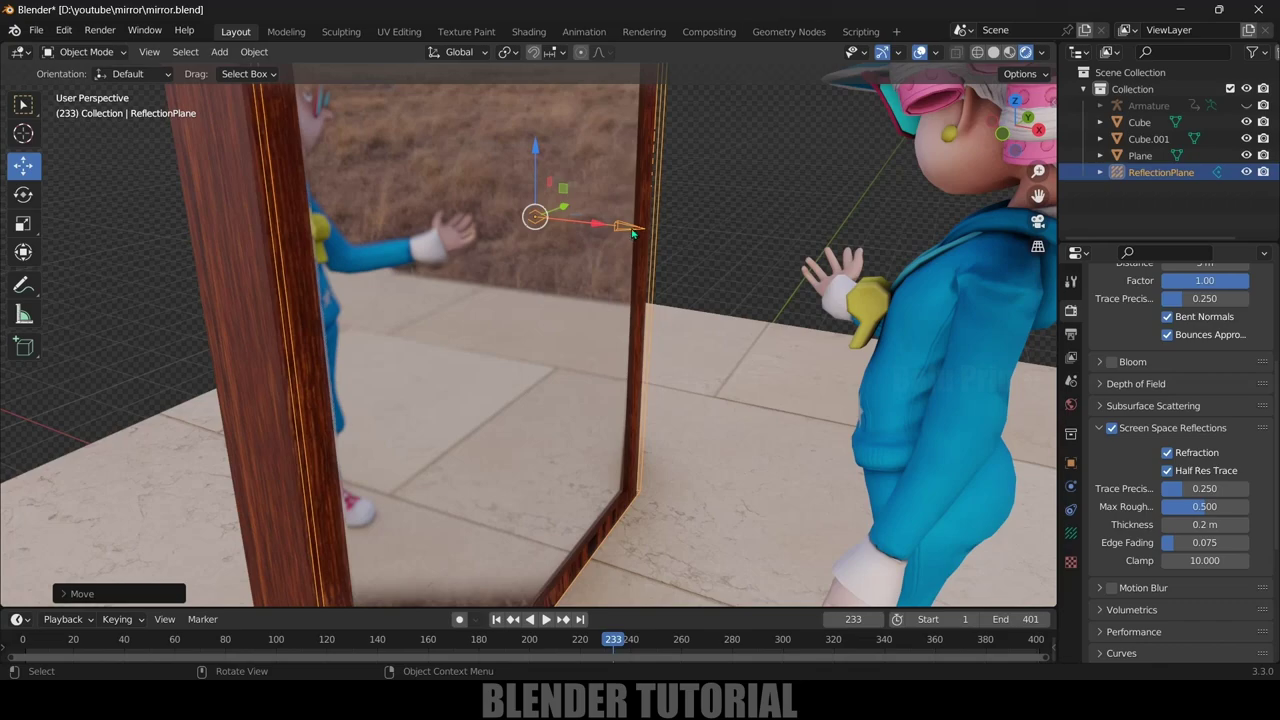
{"action": "left_click_drag", "start_coordinate": [630, 232], "coordinate": [626, 230]}
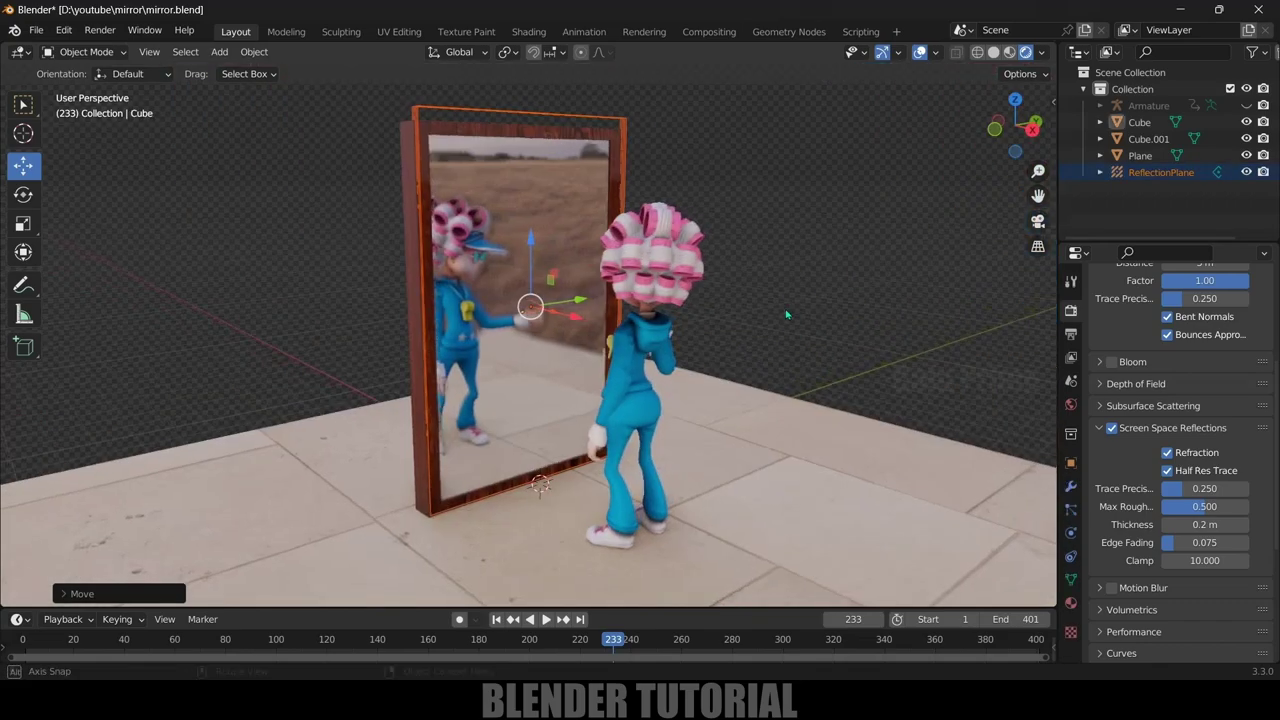
Add a Monkey mesh, raise it above the floor and shift it along X away from the mirror
{"action": "left_click", "coordinate": [220, 52]}
{"action": "mouse_move", "coordinate": [228, 68]}
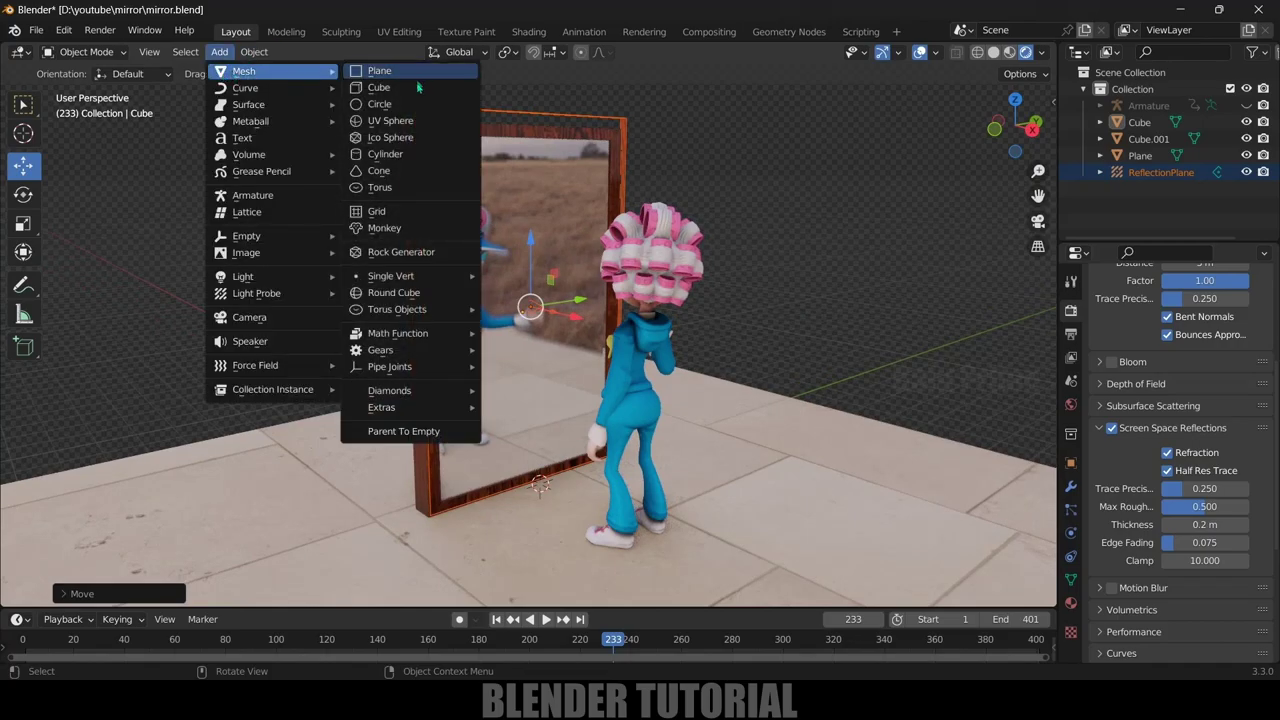
{"action": "left_click", "coordinate": [384, 228]}
{"action": "left_click_drag", "start_coordinate": [540, 420], "coordinate": [540, 212]}
{"action": "left_click_drag", "start_coordinate": [586, 287], "coordinate": [621, 296]}
Reposition the monkey in the air beside the character, above head height, to test its reflection in the mirror
{"action": "middle_click_drag", "start_coordinate": [617, 330], "coordinate": [664, 378]}
{"action": "left_click_drag", "start_coordinate": [610, 234], "coordinate": [643, 158]}
{"action": "middle_click_drag", "start_coordinate": [850, 212], "coordinate": [786, 203]}
{"action": "left_click_drag", "start_coordinate": [636, 196], "coordinate": [770, 277]}
{"action": "middle_click_drag", "start_coordinate": [770, 277], "coordinate": [796, 287]}
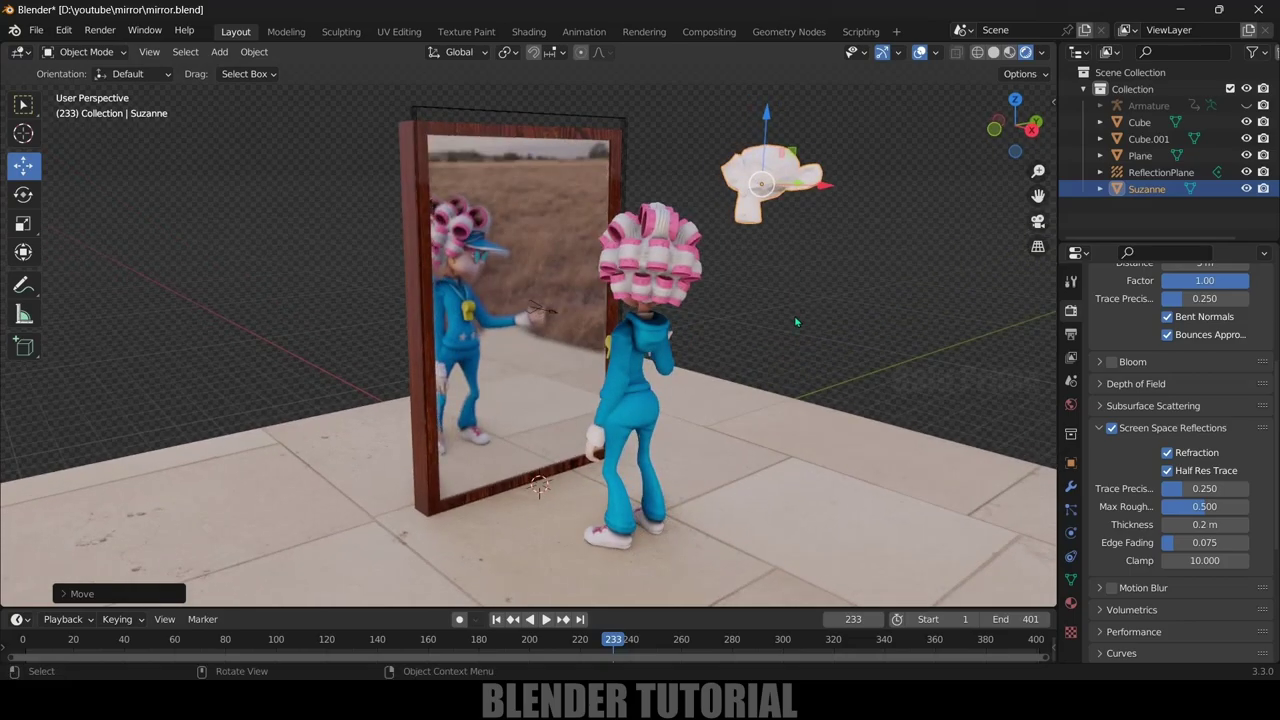